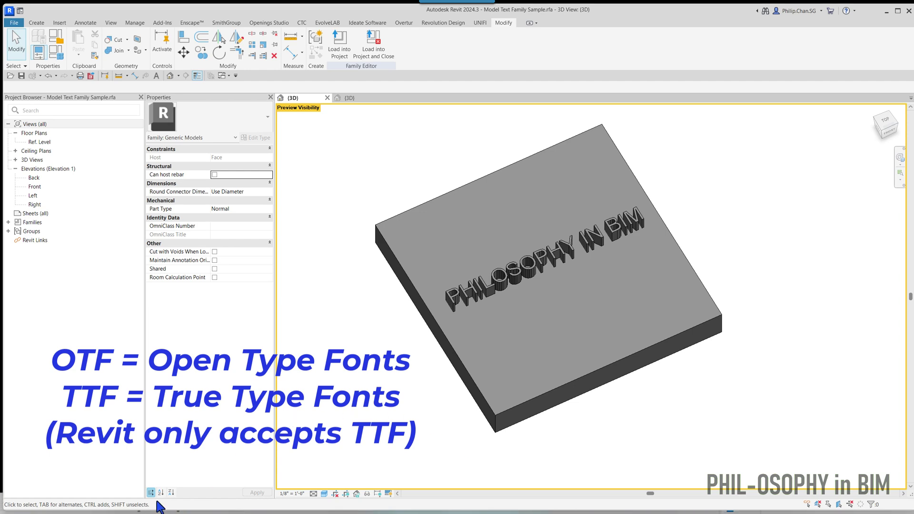
# Switch to the Chrome browser and view CloudConvert's OTF to TTF font converter page
pyautogui.moveTo(641, 511)
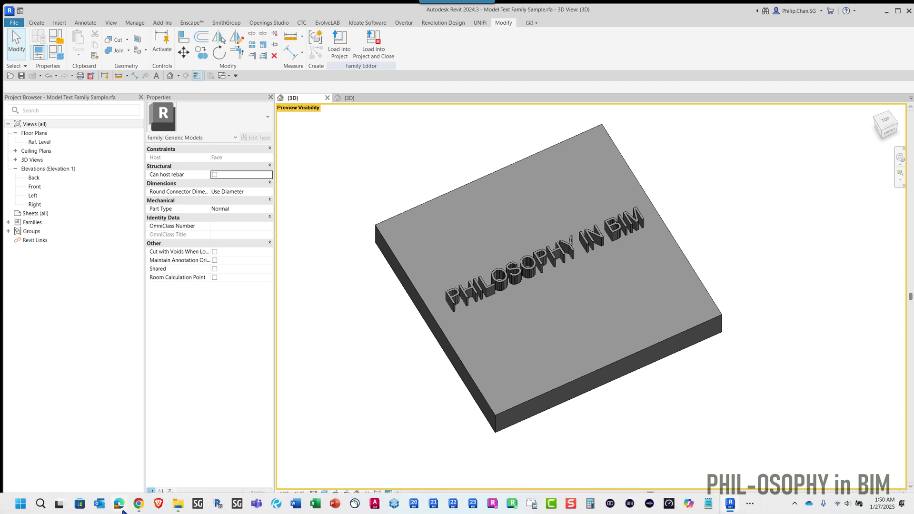
pyautogui.click(138, 503)
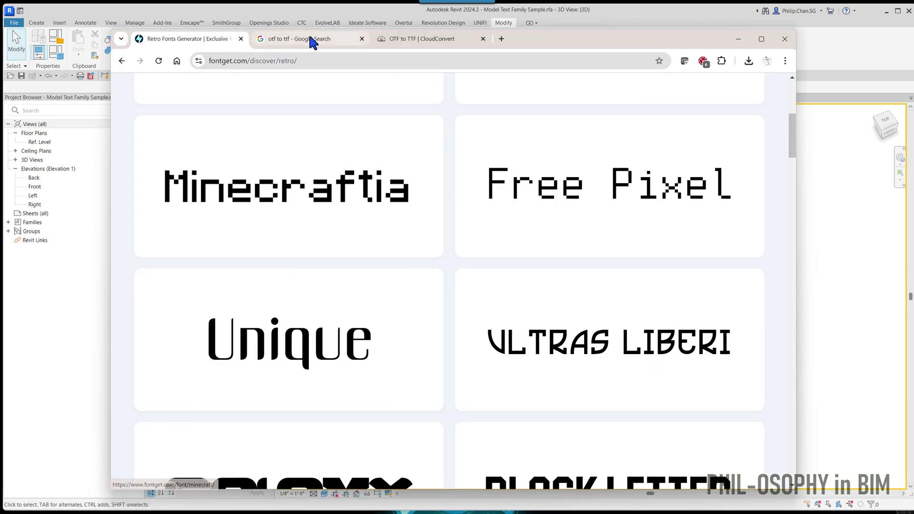
pyautogui.click(404, 48)
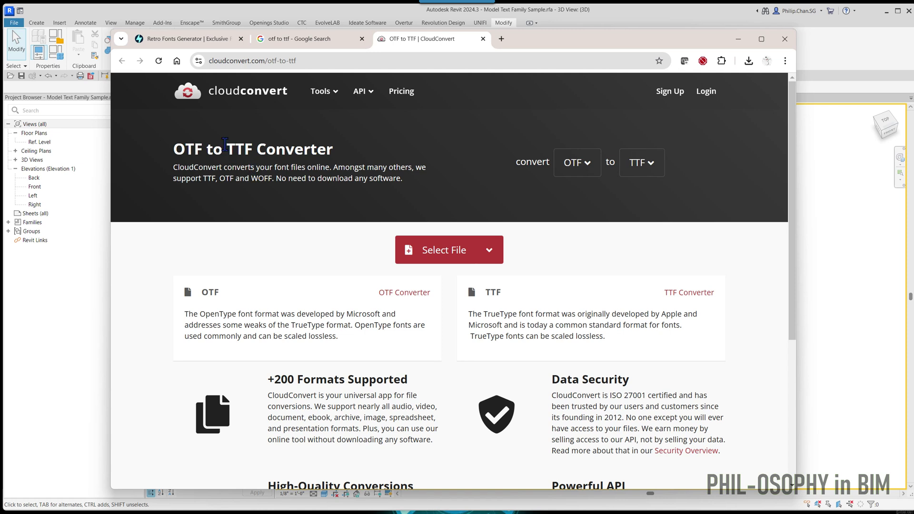
# Browse the retro fonts on FontGet and download the Free Pixel font
pyautogui.click(205, 40)
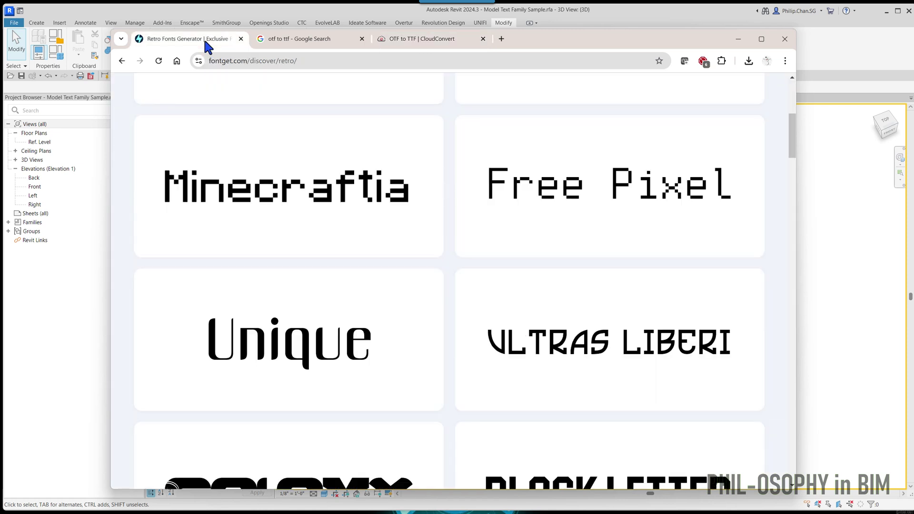
pyautogui.scroll(5, 310, 175)
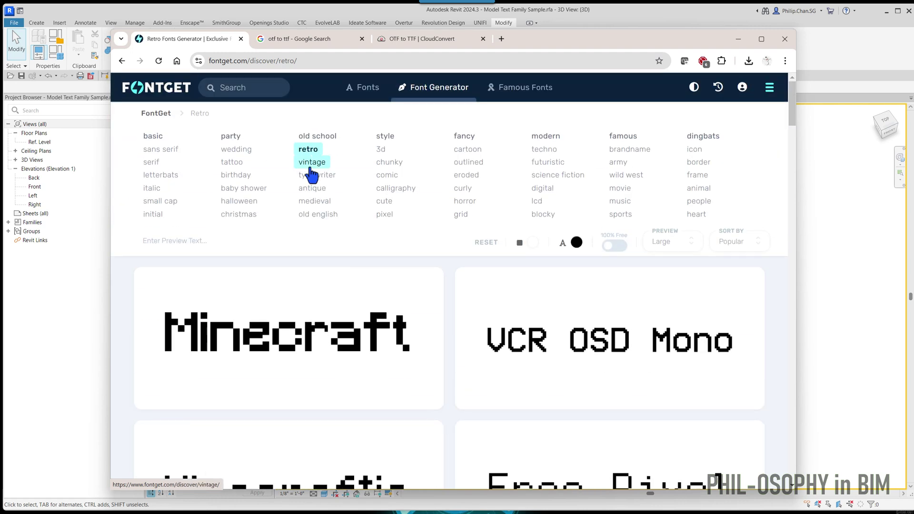
pyautogui.scroll(-2, 317, 167)
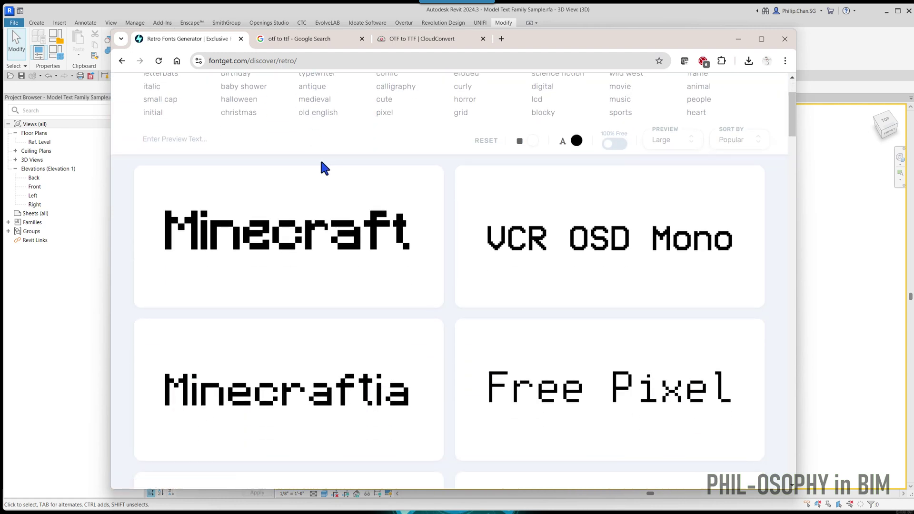
pyautogui.scroll(2, 319, 160)
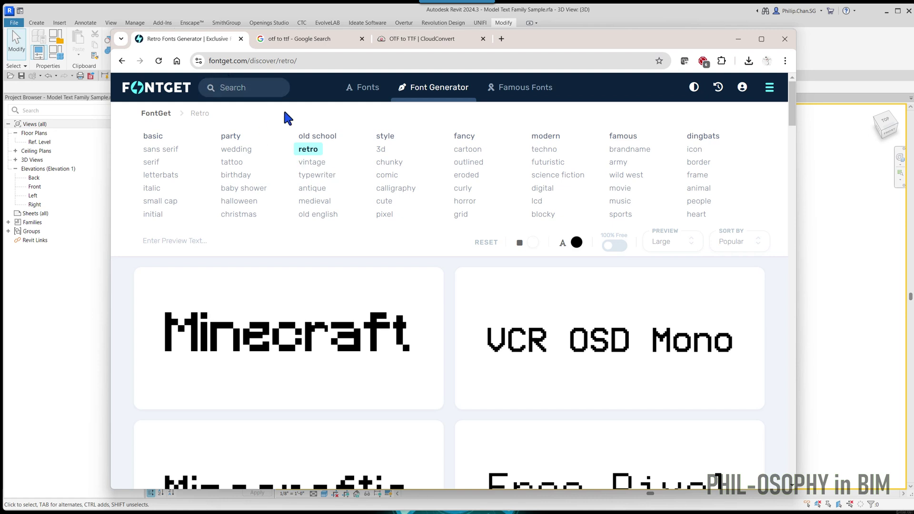
pyautogui.scroll(-4, 471, 200)
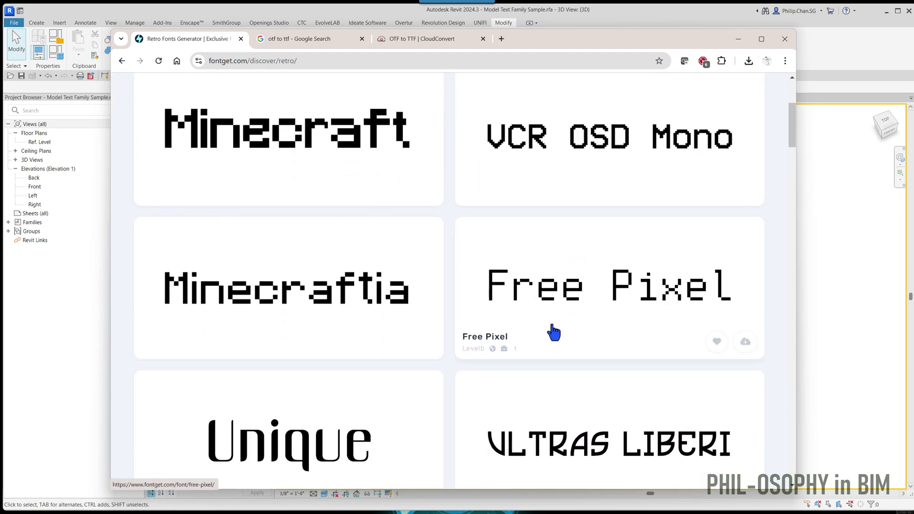
pyautogui.click(515, 294)
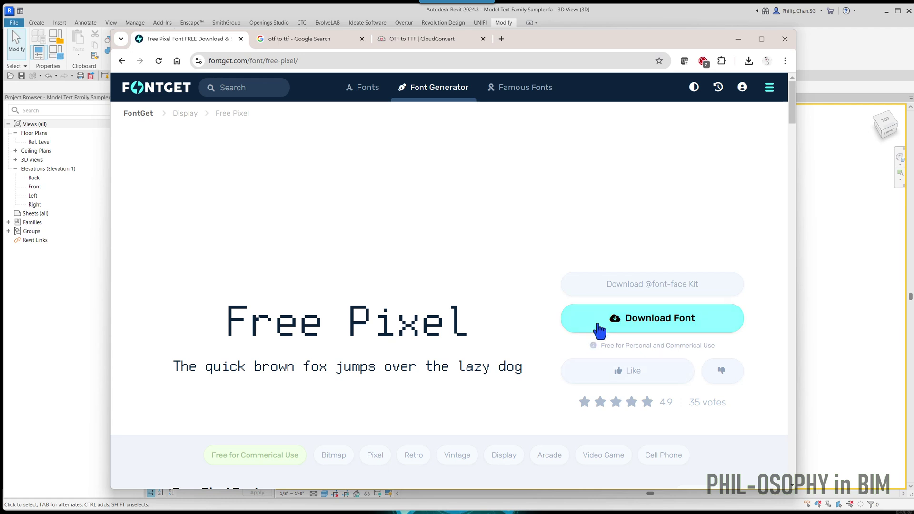
pyautogui.click(665, 328)
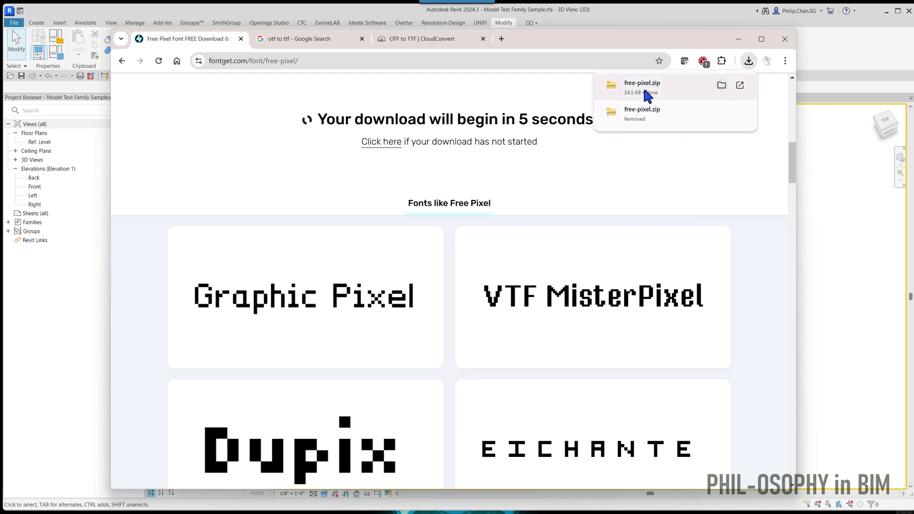
# Locate free-pixel.zip in the Downloads folder, minimize the browser, and extract the archive into a free-pixel folder
pyautogui.click(720, 85)
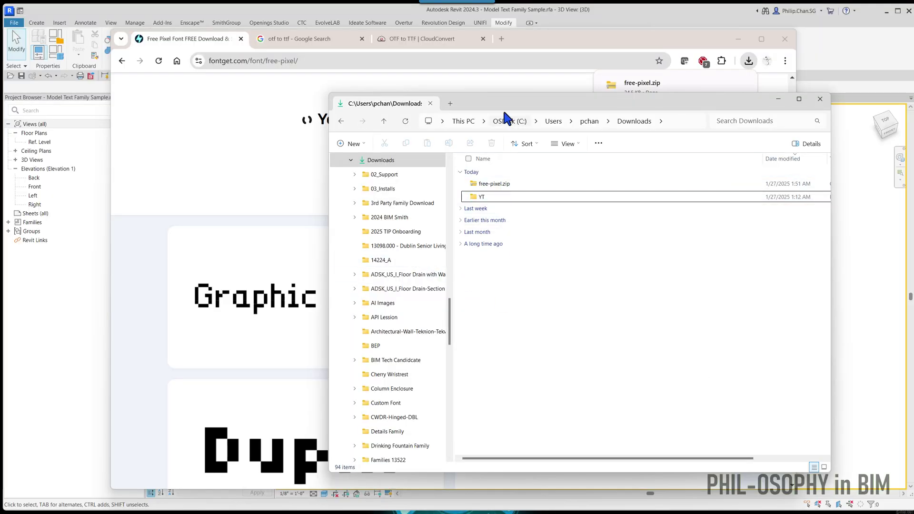
pyautogui.click(737, 38)
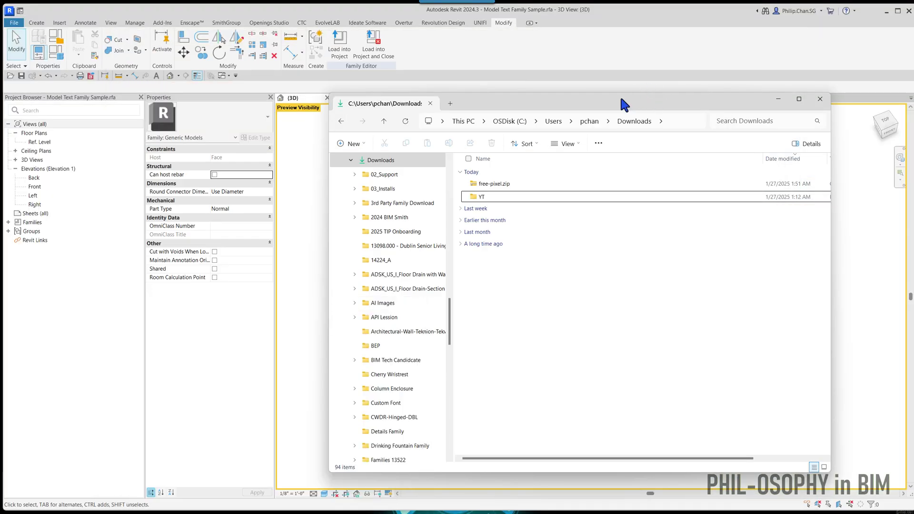
pyautogui.moveTo(625, 98); pyautogui.dragTo(592, 97)
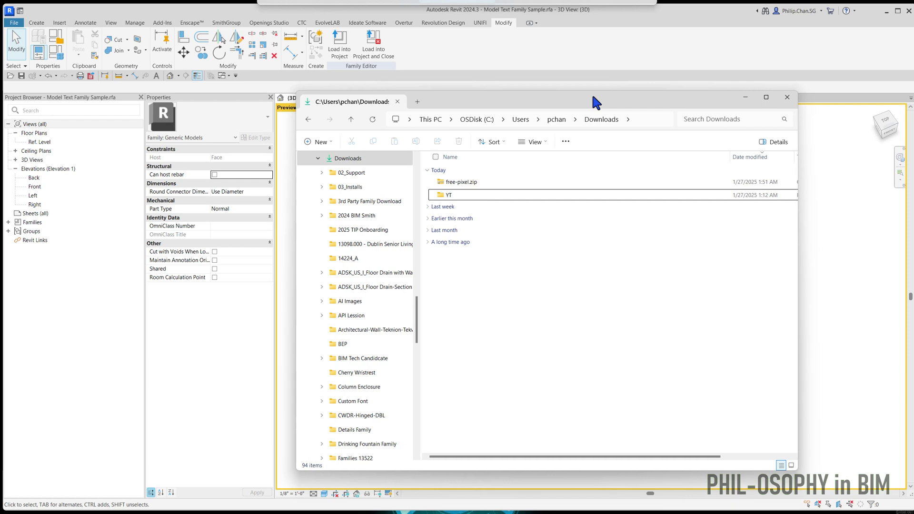
pyautogui.click(459, 180)
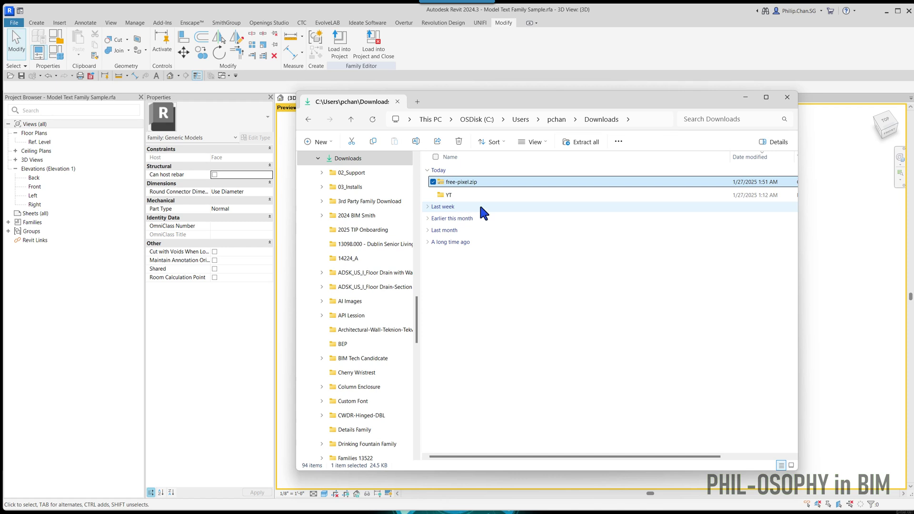
pyautogui.click(585, 142)
pyautogui.click(521, 352)
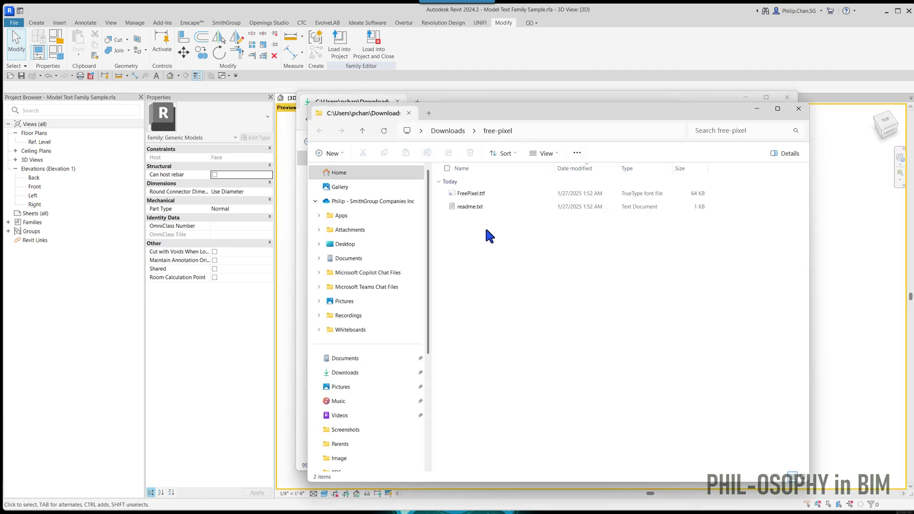
# Install the FreePixel.ttf font and minimize the font preview and folder windows to return to Revit
pyautogui.moveTo(502, 116); pyautogui.dragTo(485, 114)
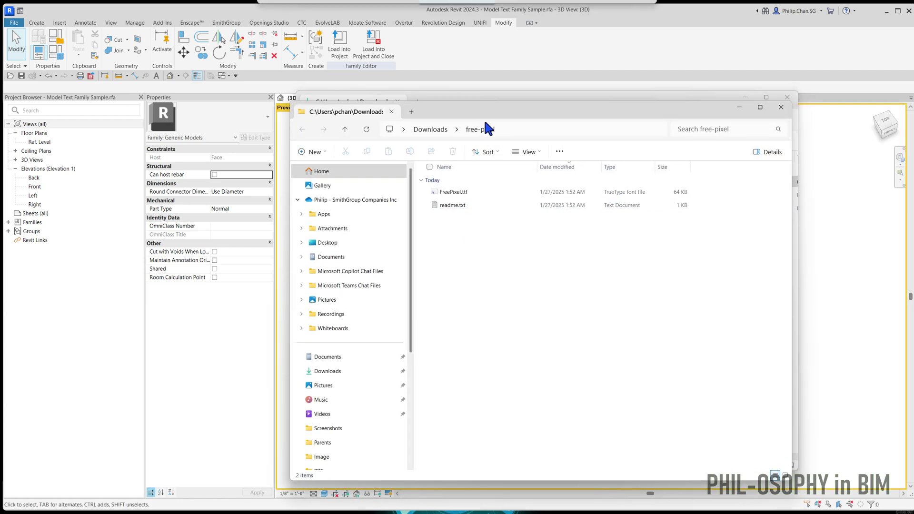
pyautogui.doubleClick(454, 191)
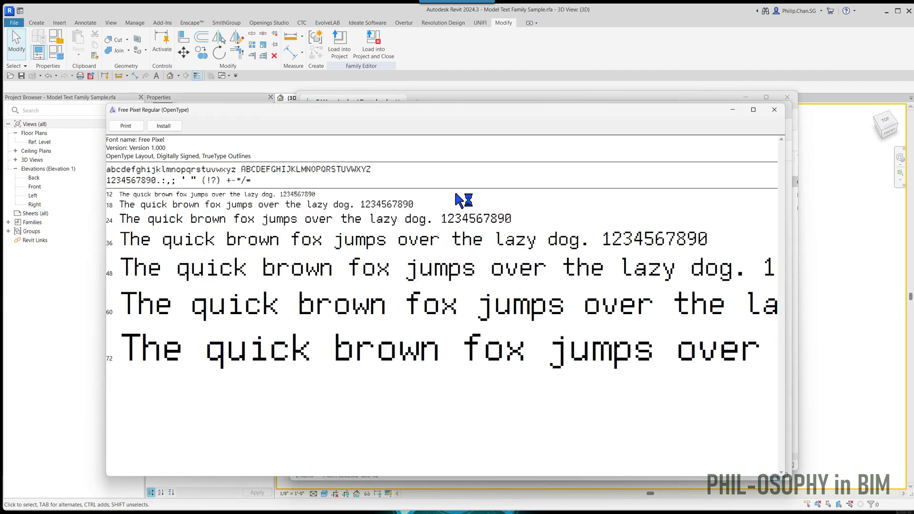
pyautogui.click(162, 126)
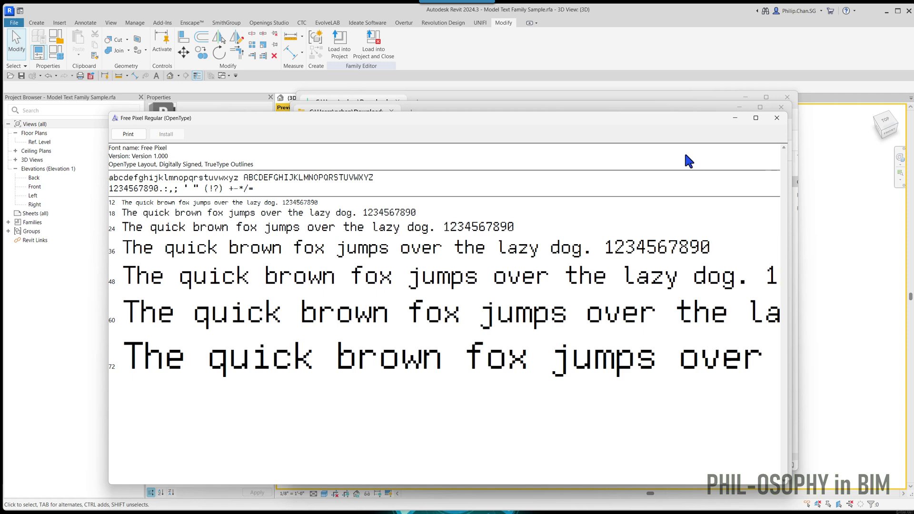
pyautogui.click(735, 118)
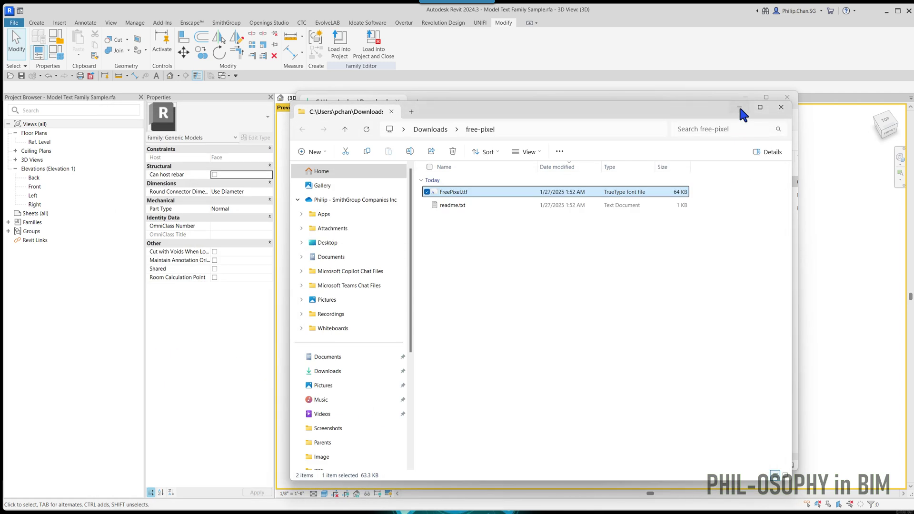
pyautogui.click(738, 107)
pyautogui.click(745, 98)
pyautogui.keyDown('shift'); pyautogui.moveTo(646, 320); pyautogui.dragTo(650, 266, button='middle'); pyautogui.keyUp('shift')
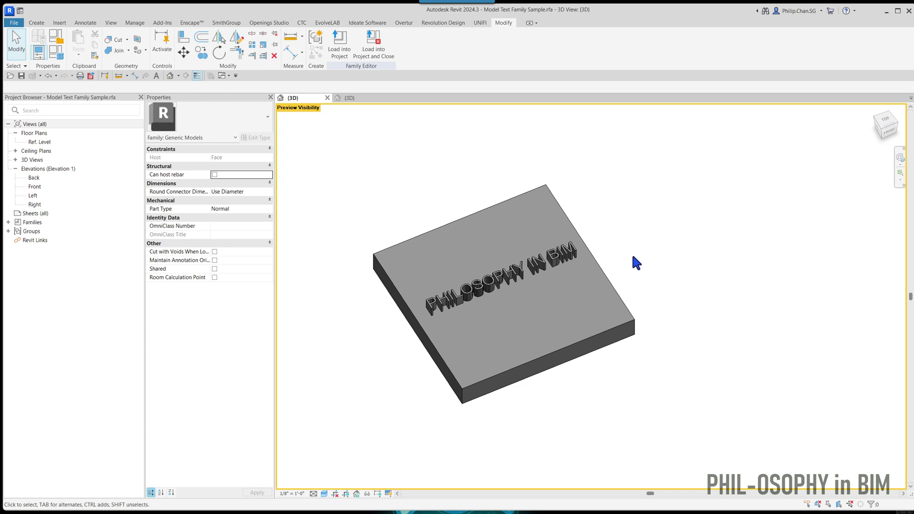
pyautogui.scroll(2, 613, 255)
pyautogui.keyDown('shift'); pyautogui.moveTo(613, 255); pyautogui.dragTo(645, 275, button='middle'); pyautogui.keyUp('shift')
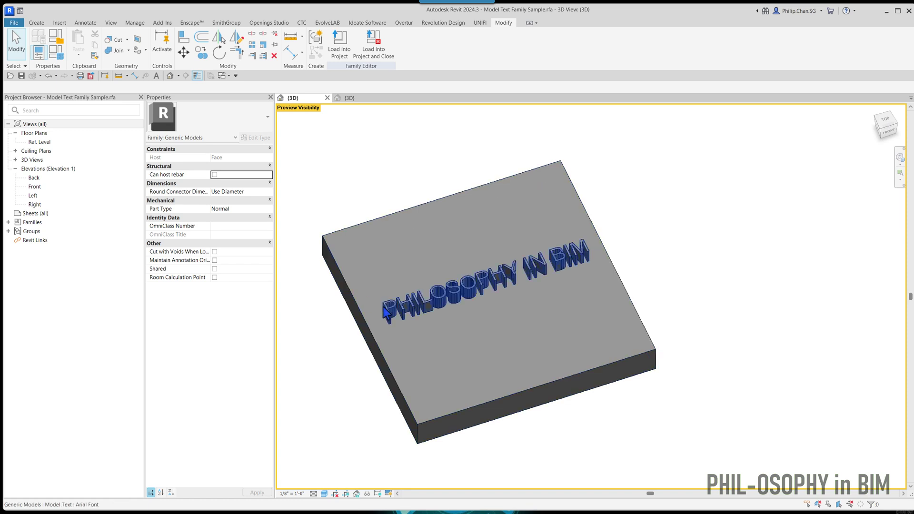
pyautogui.click(398, 301)
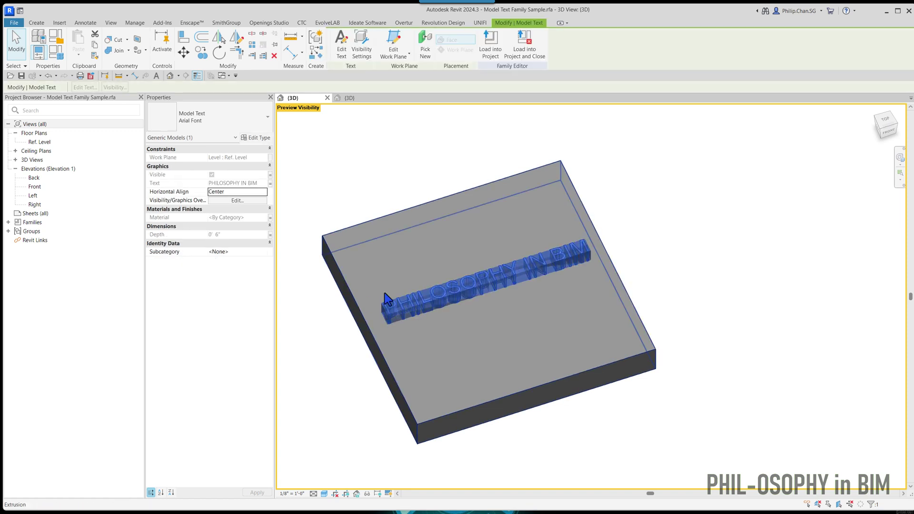
pyautogui.press('Escape')
# Open the Ref. Level floor plan and turn on Preview Visibility in it
pyautogui.doubleClick(42, 142)
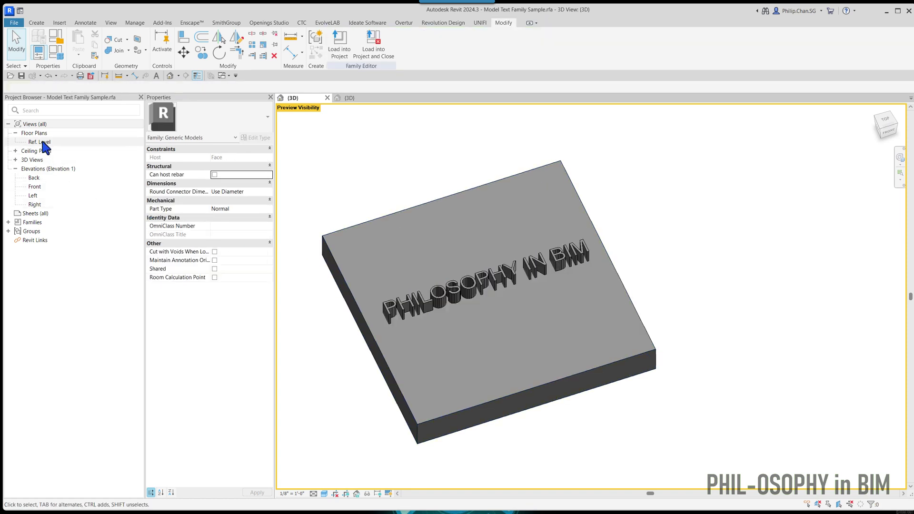
pyautogui.press('Escape')
pyautogui.moveTo(447, 313); pyautogui.dragTo(357, 341, button='middle')
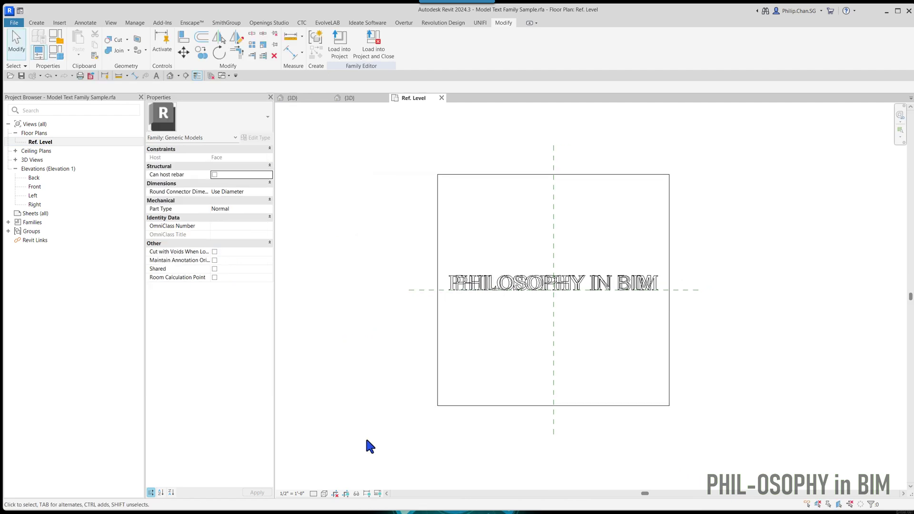
pyautogui.click(378, 493)
pyautogui.click(393, 478)
pyautogui.moveTo(417, 435); pyautogui.dragTo(378, 447, button='middle')
pyautogui.scroll(3, 442, 346)
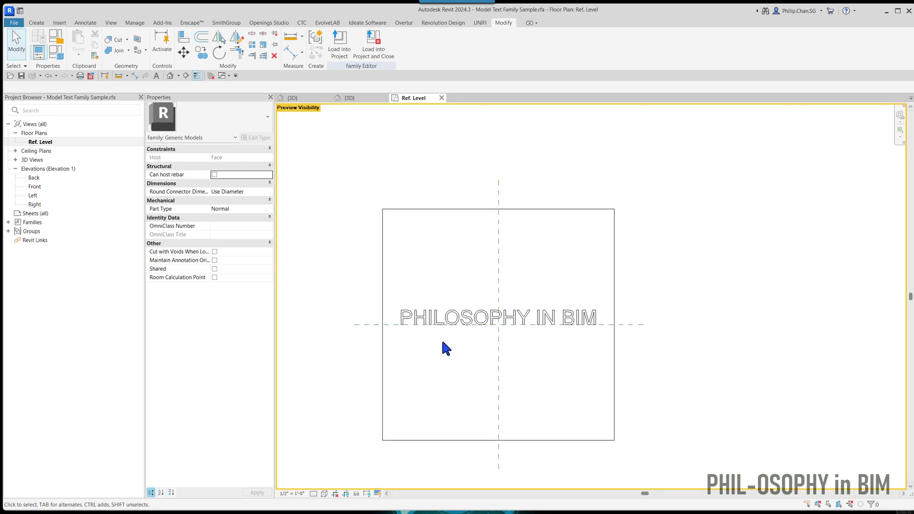
# Copy the PHILOSOPHY IN BIM model text vertically, about 1'-2" above the original
pyautogui.scroll(-2, 432, 333)
pyautogui.click(435, 316)
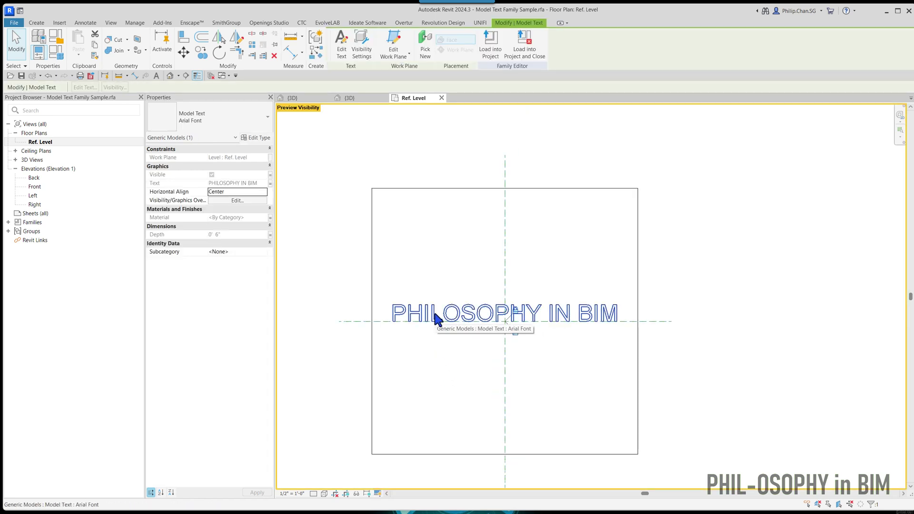
pyautogui.scroll(2, 432, 308)
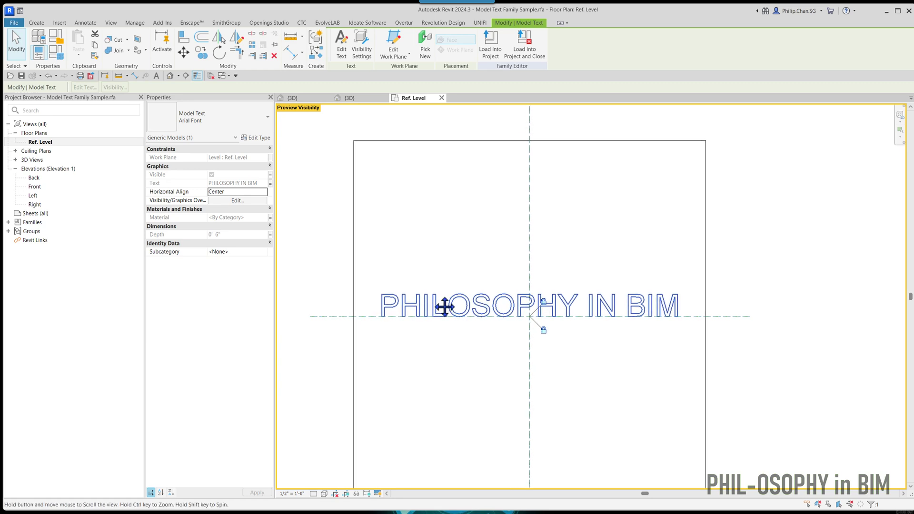
pyautogui.moveTo(435, 305); pyautogui.dragTo(439, 289, button='middle')
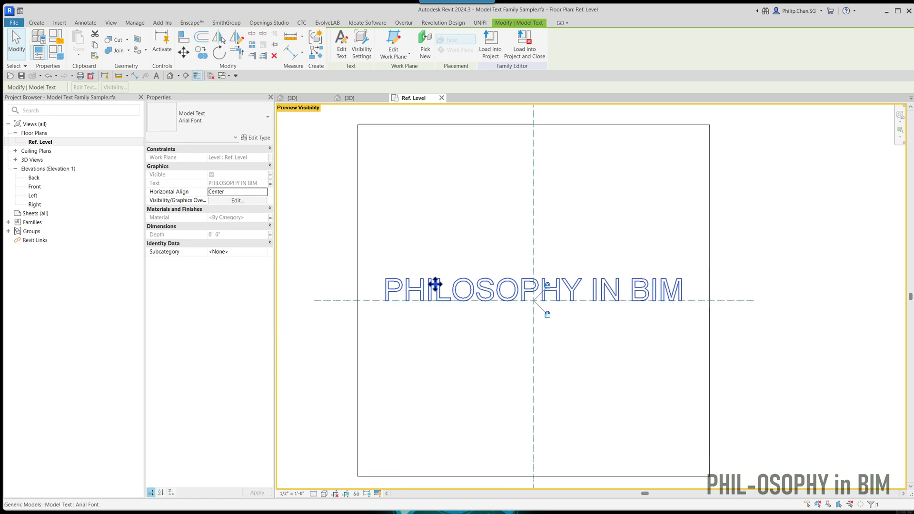
pyautogui.click(200, 52)
pyautogui.click(391, 255)
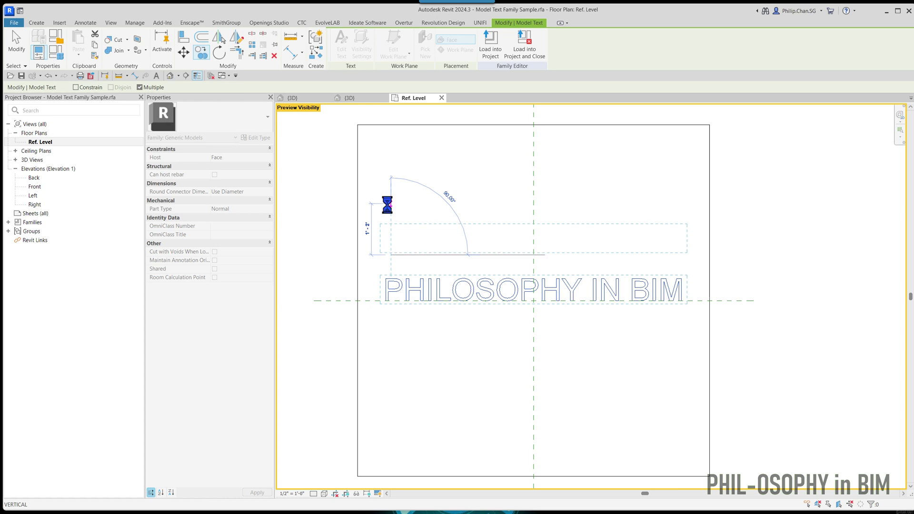
pyautogui.click(391, 204)
pyautogui.press('Escape')
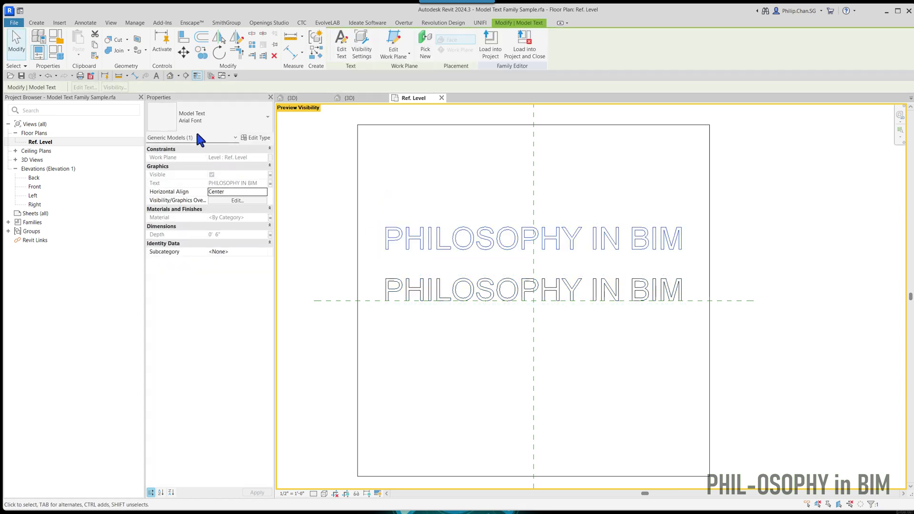
# Duplicate the copied text's Arial Font type as a new type named Free Pixel
pyautogui.click(254, 138)
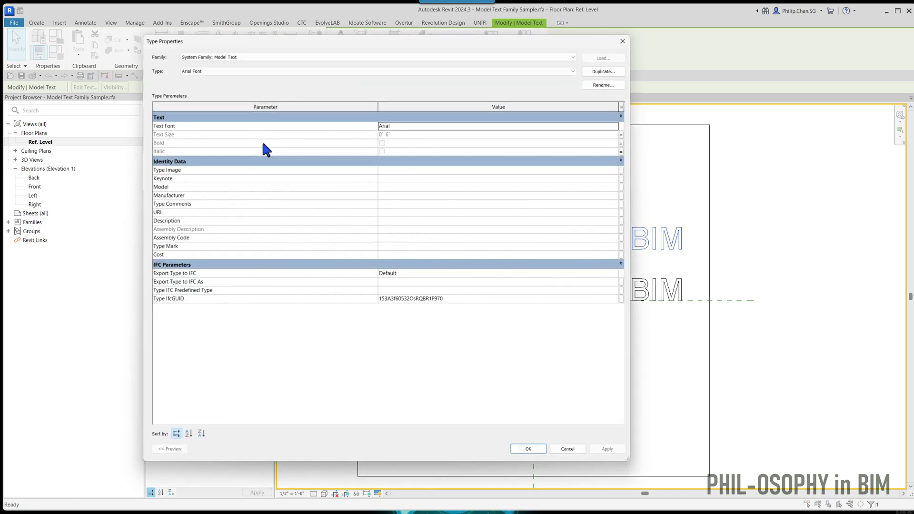
pyautogui.click(615, 69)
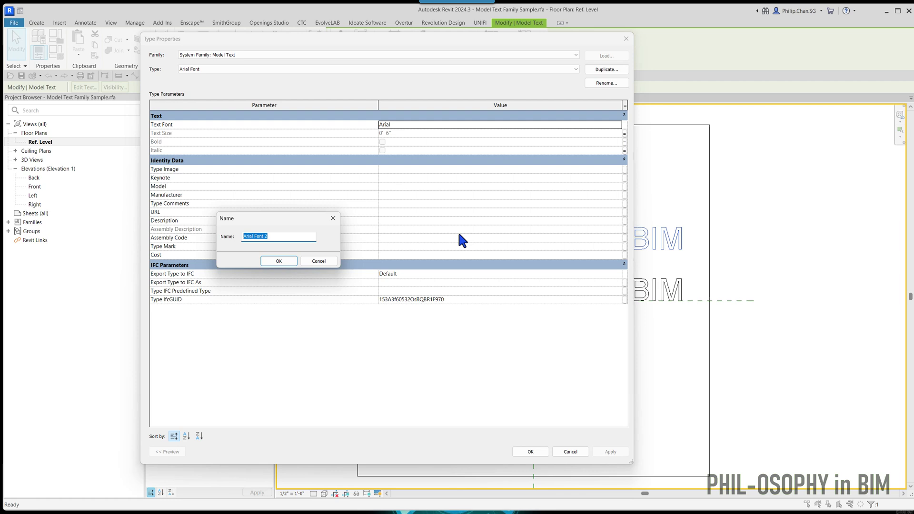
pyautogui.write('Free Pixel')
pyautogui.click(280, 262)
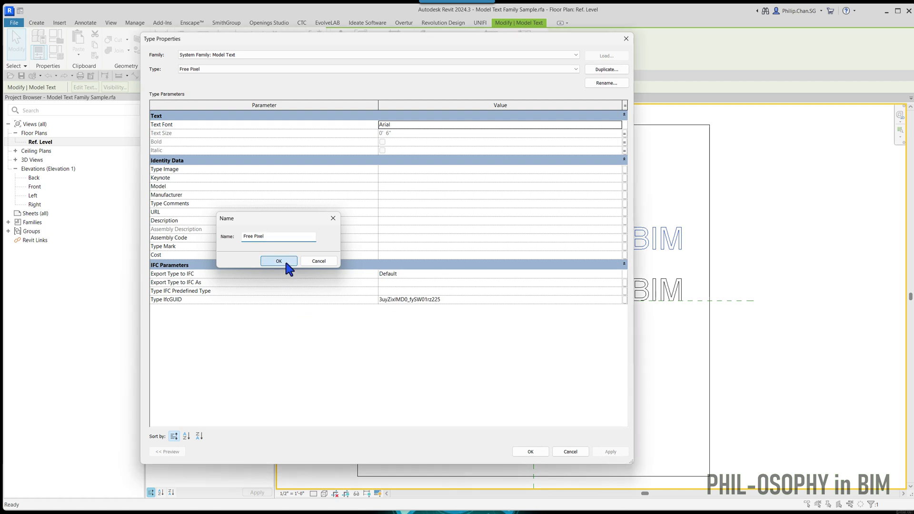
# Set the Free Pixel type's text font to Free Pixel, apply it to the copied model text and deselect the text
pyautogui.click(603, 122)
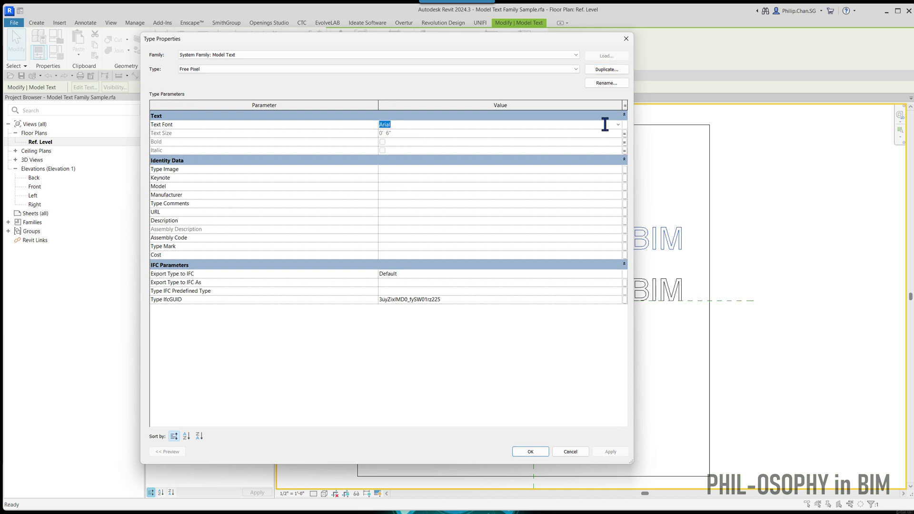
pyautogui.click(617, 124)
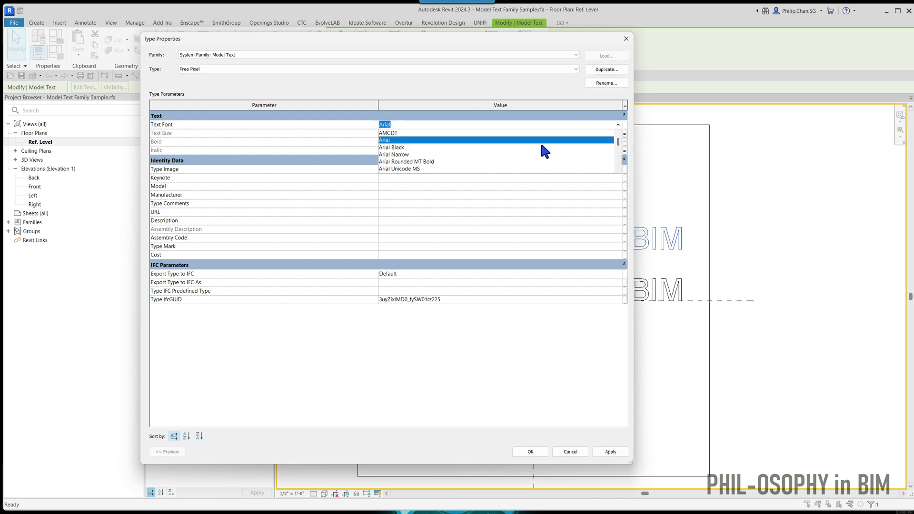
pyautogui.write('Free Pixe')
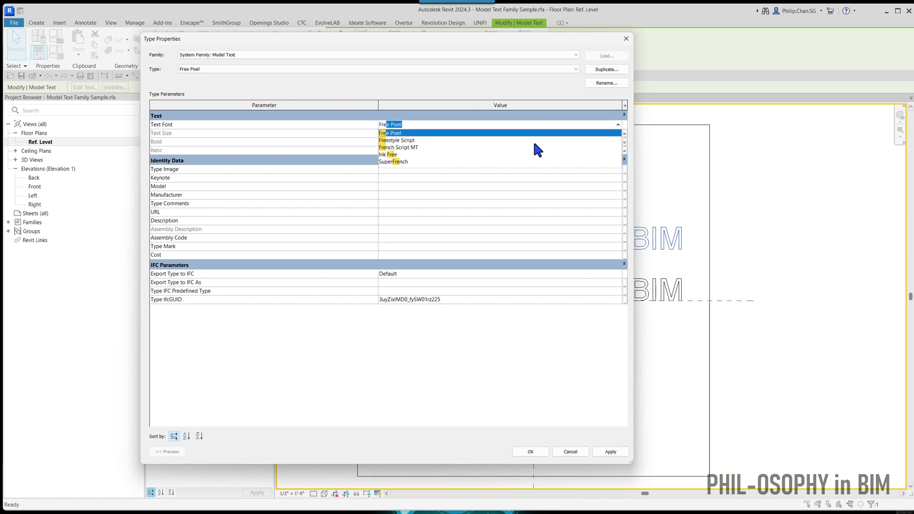
pyautogui.click(398, 133)
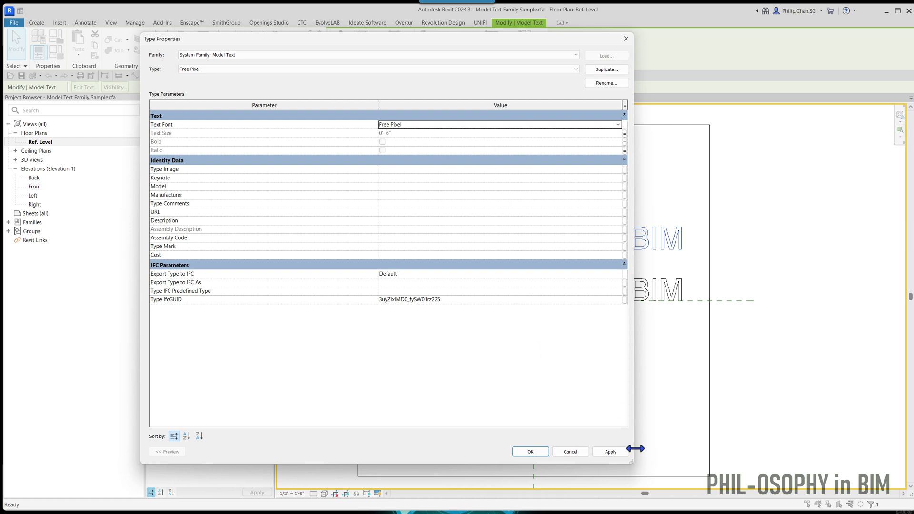
pyautogui.click(524, 449)
pyautogui.click(459, 361)
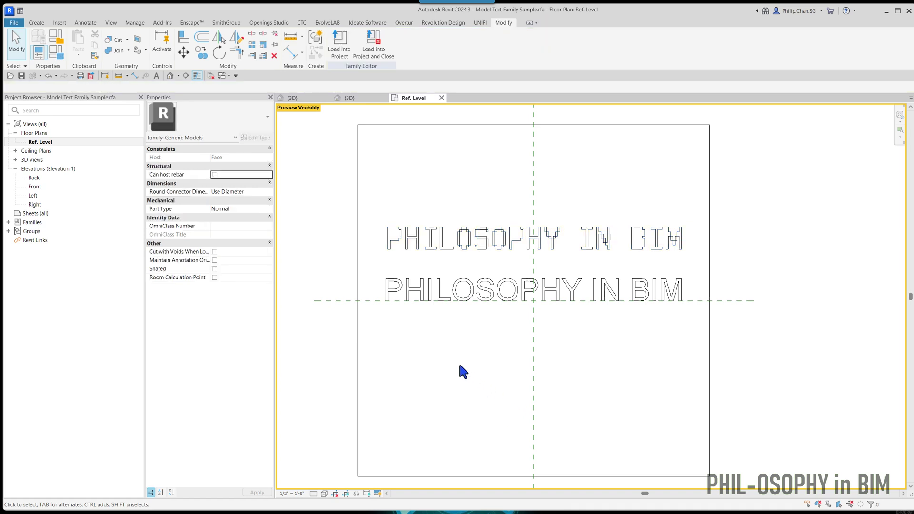
# Examine both PHILOSOPHY IN BIM texts in the 3D view, comparing the letter shapes of the Free Pixel and Arial versions
pyautogui.scroll(2, 455, 356)
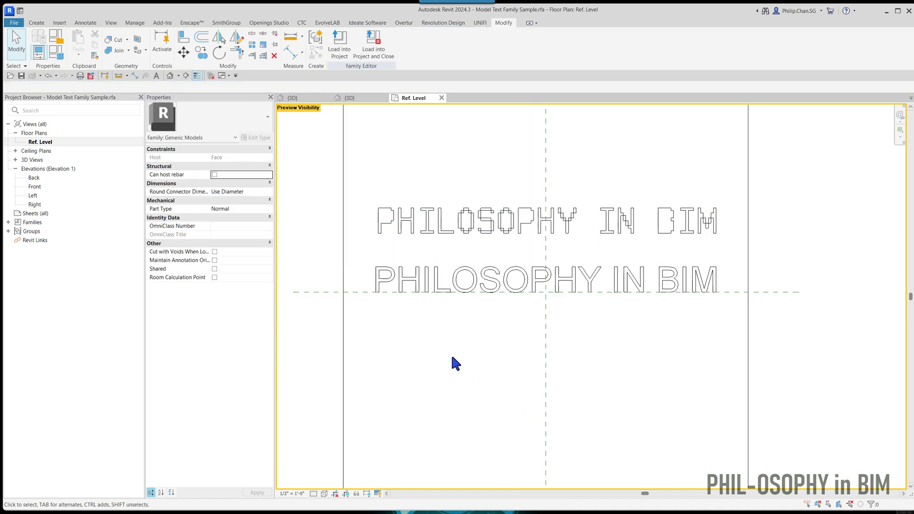
pyautogui.click(169, 76)
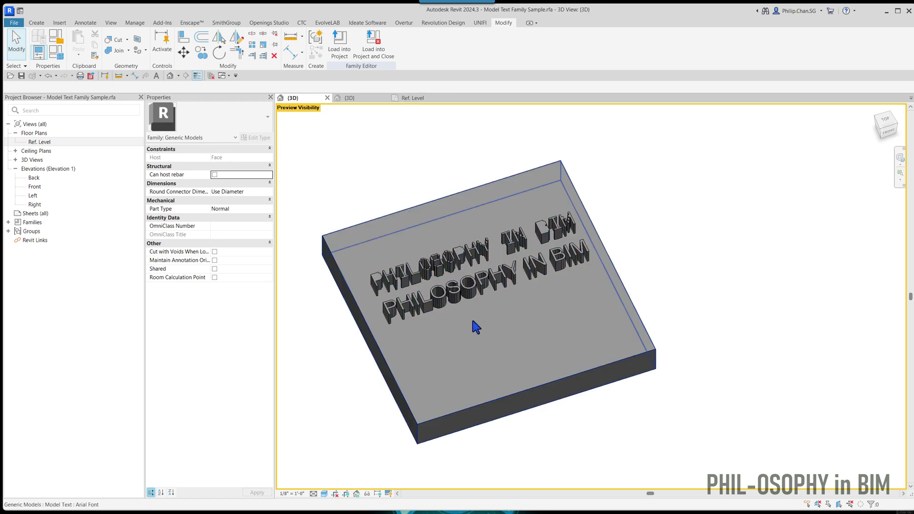
pyautogui.scroll(3, 384, 283)
pyautogui.scroll(-3, 373, 379)
pyautogui.keyDown('shift'); pyautogui.moveTo(373, 379); pyautogui.dragTo(345, 333, button='middle'); pyautogui.keyUp('shift')
pyautogui.scroll(4, 346, 333)
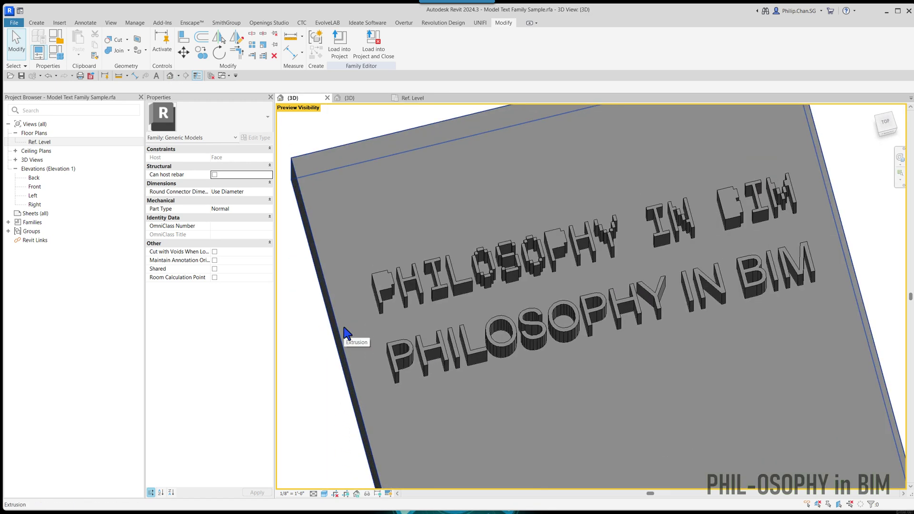
pyautogui.scroll(2, 371, 307)
pyautogui.scroll(-3, 374, 296)
pyautogui.keyDown('shift'); pyautogui.moveTo(374, 296); pyautogui.dragTo(399, 200, button='middle'); pyautogui.keyUp('shift')
# In the Ref. Level plan, link the Free Pixel text's visibility to a new type parameter named Free Pixel, grouped under Graphics
pyautogui.click(414, 98)
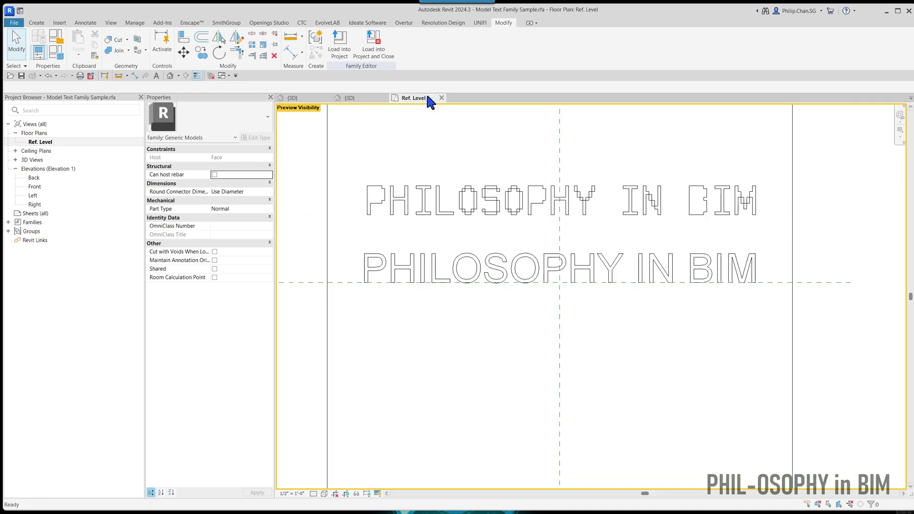
pyautogui.click(456, 208)
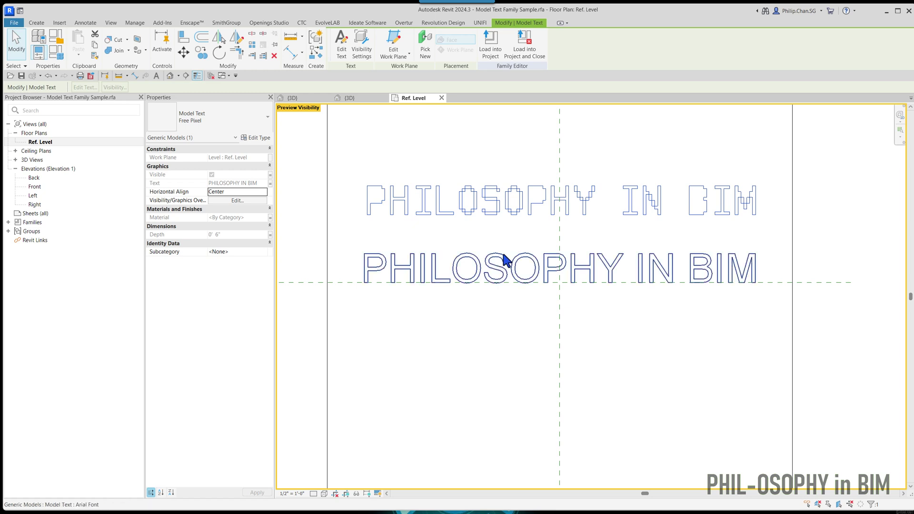
pyautogui.click(270, 174)
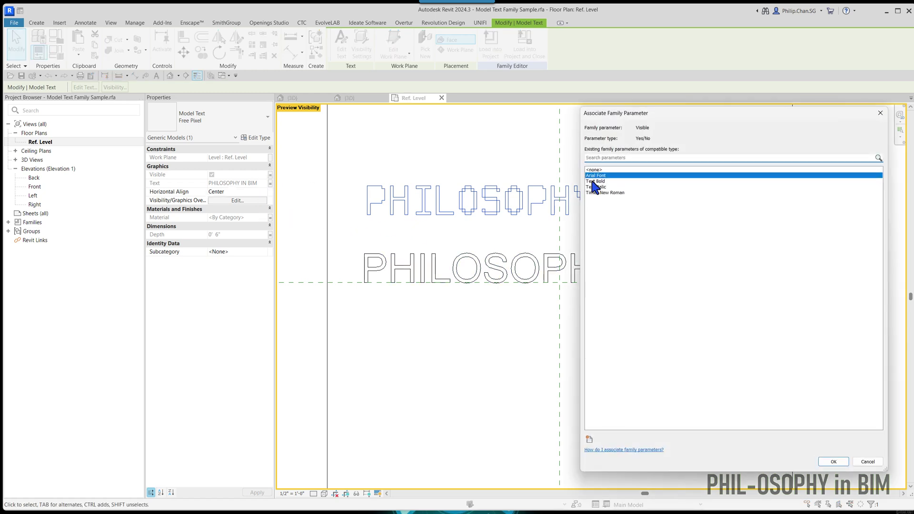
pyautogui.moveTo(624, 126); pyautogui.dragTo(559, 137)
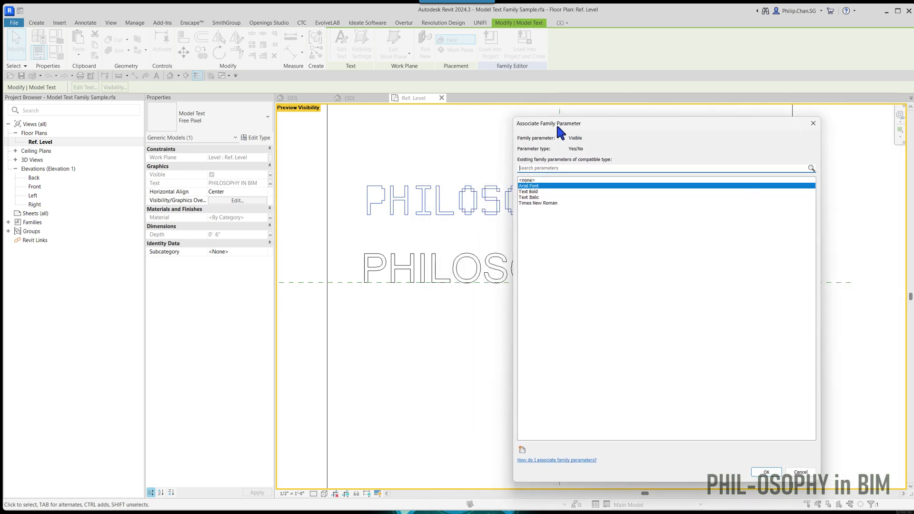
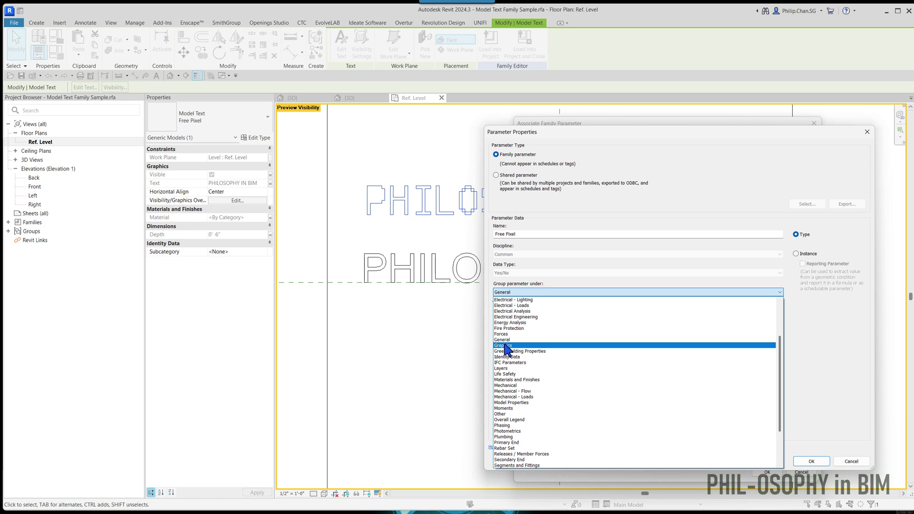
pyautogui.click(501, 346)
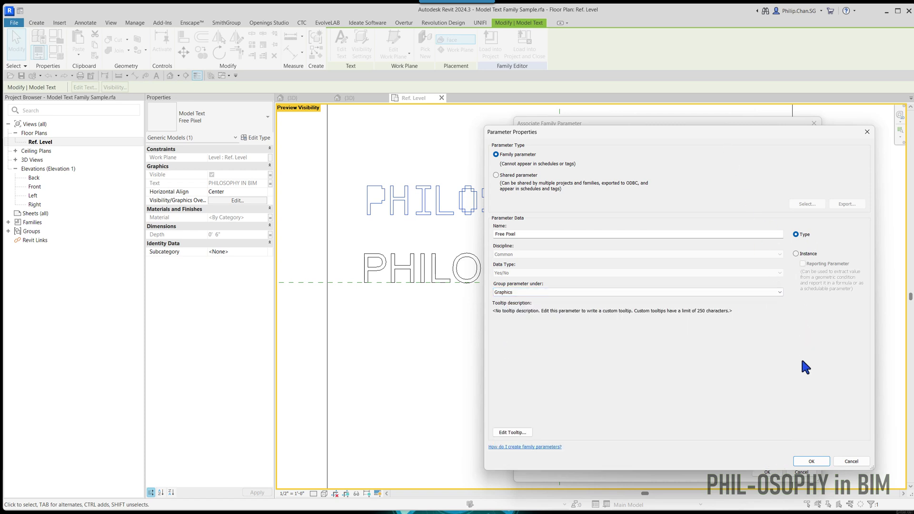
pyautogui.click(811, 461)
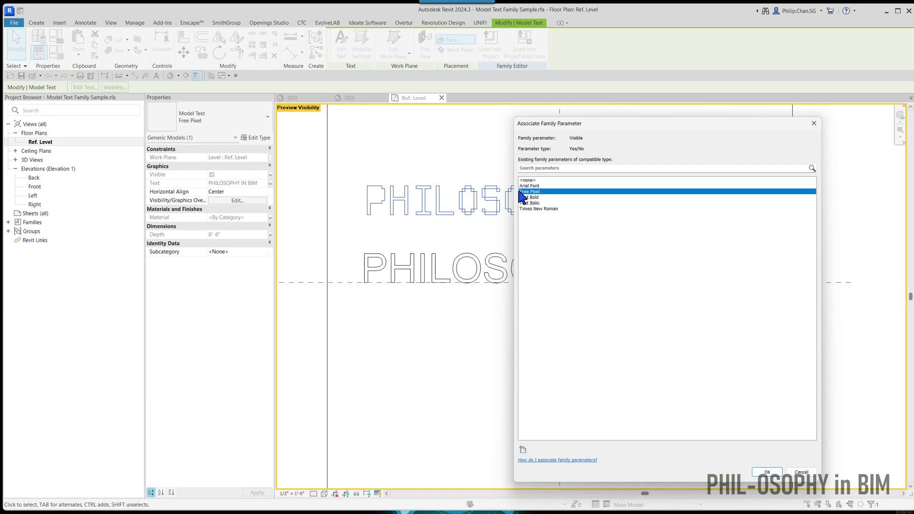
pyautogui.click(766, 472)
pyautogui.click(494, 377)
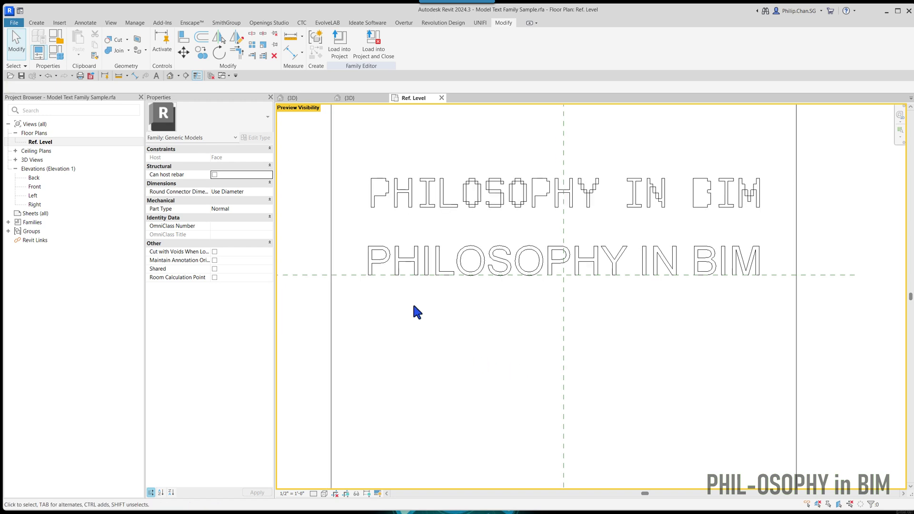
# Align the base of the Free Pixel text to the horizontal reference plane so that it overlaps the Arial text
pyautogui.click(184, 38)
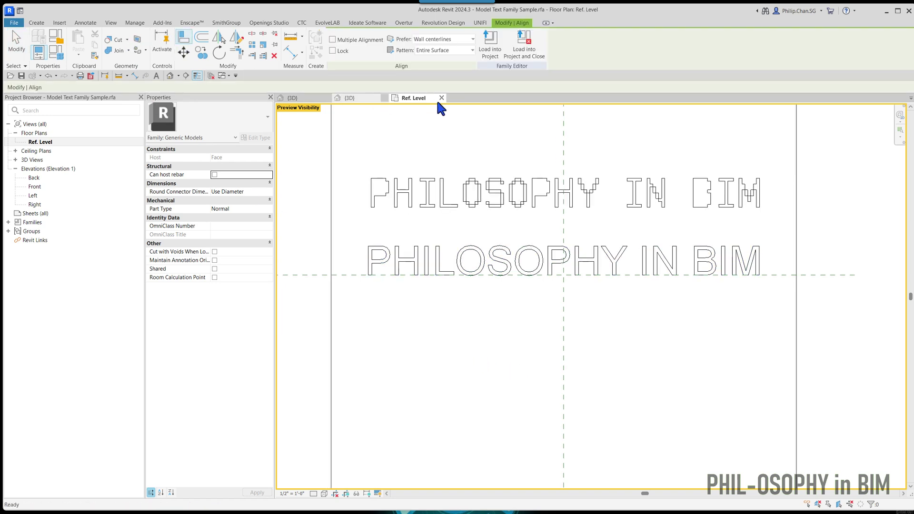
pyautogui.click(571, 192)
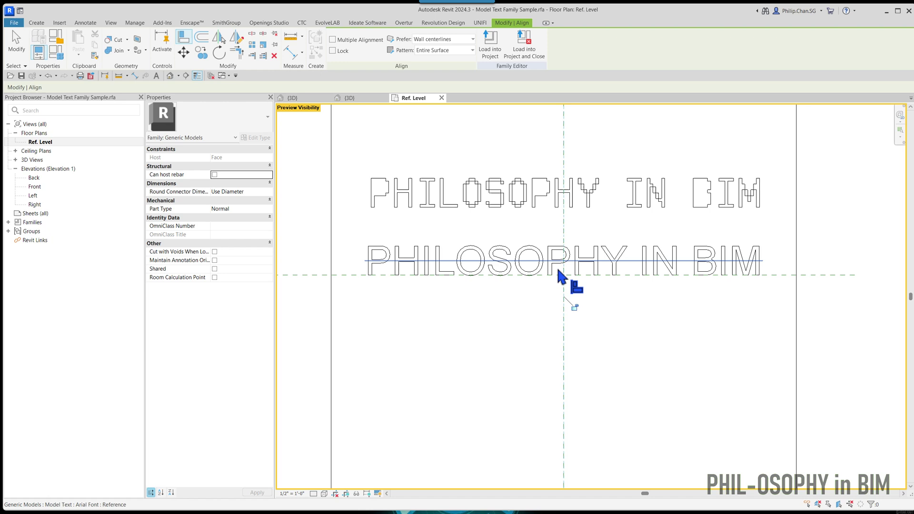
pyautogui.click(317, 275)
pyautogui.click(396, 208)
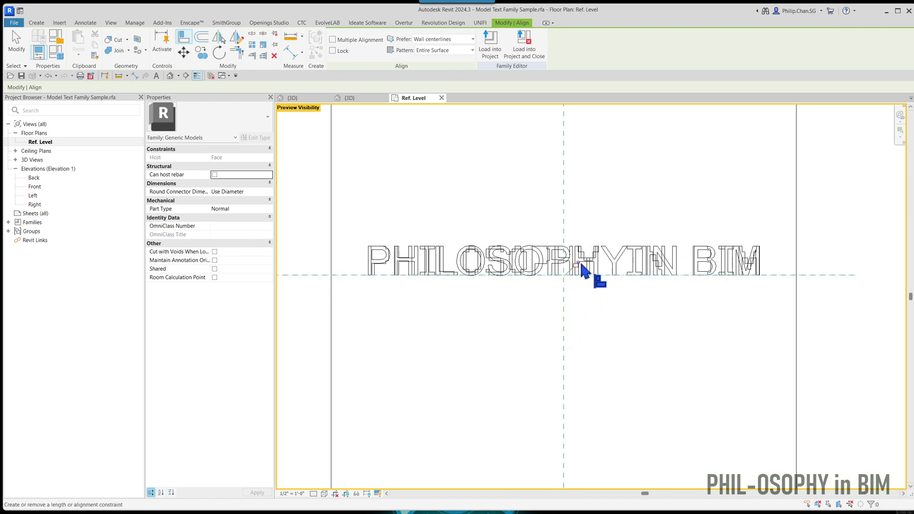
pyautogui.press('Escape')
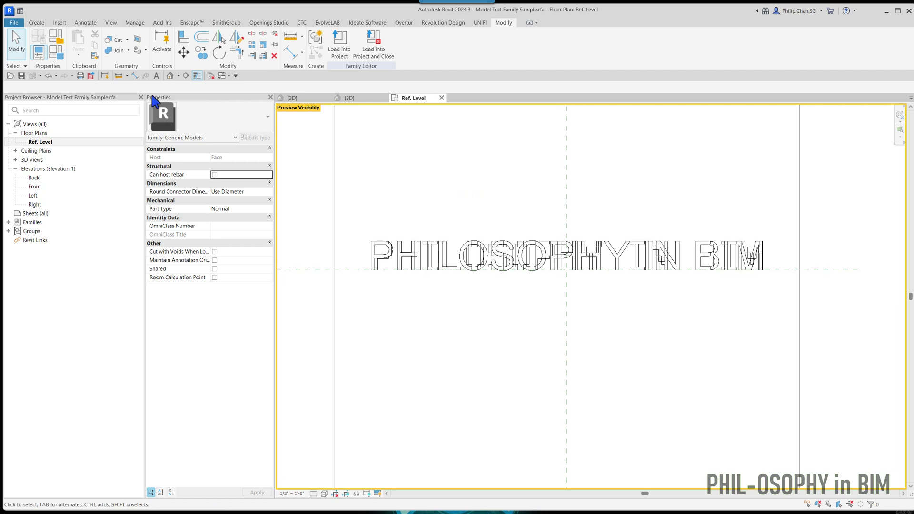
# Rename the Free Pixel visibility parameter as Text Free Pixel in the family types
pyautogui.click(55, 47)
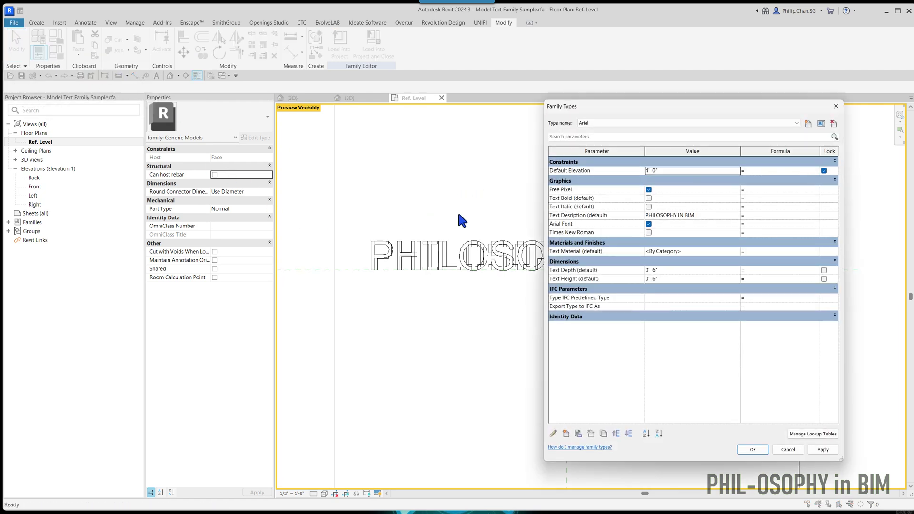
pyautogui.click(585, 189)
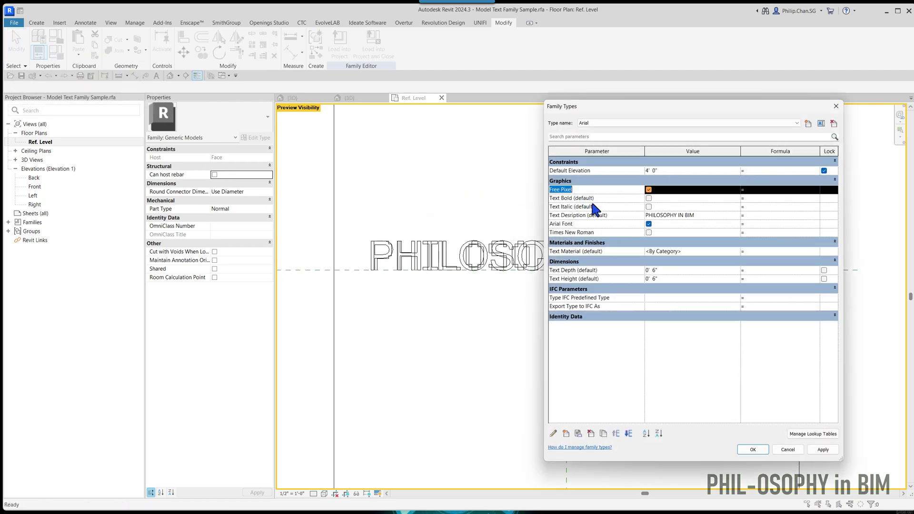
pyautogui.click(552, 432)
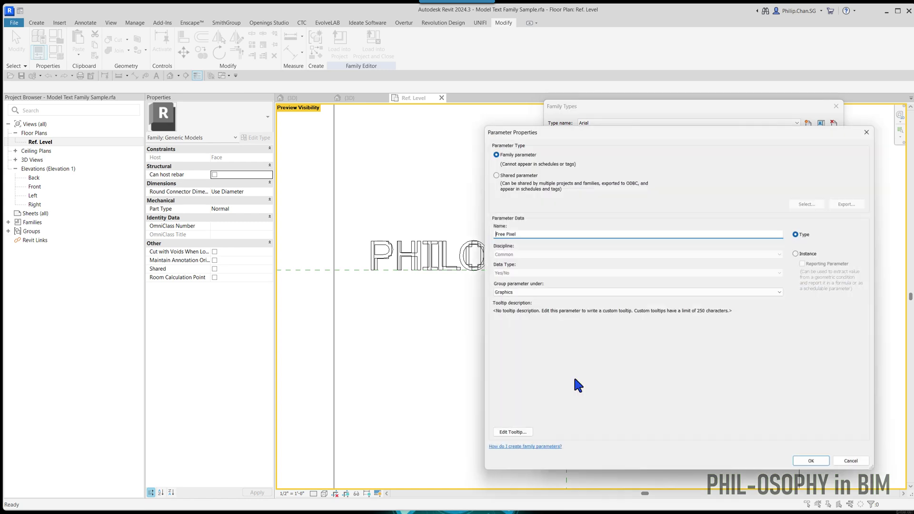
pyautogui.moveTo(556, 135); pyautogui.dragTo(162, 133)
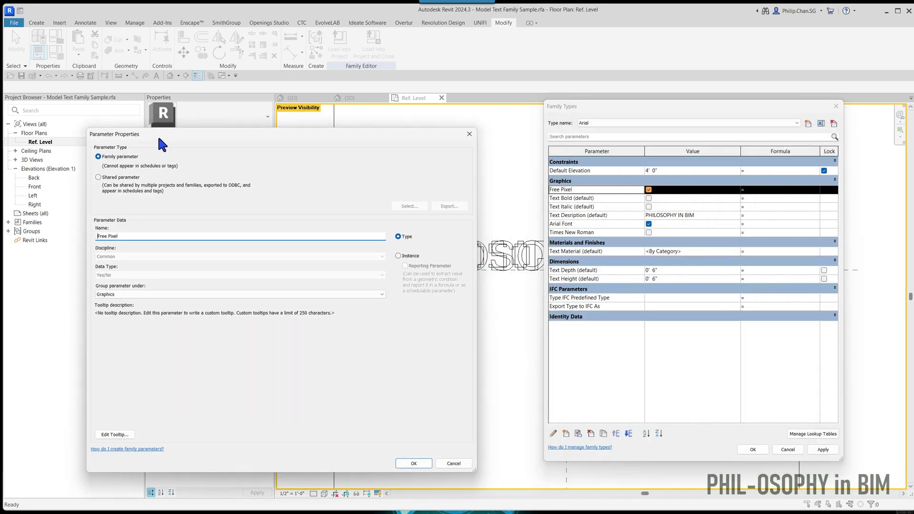
pyautogui.click(102, 233)
pyautogui.write('Text')
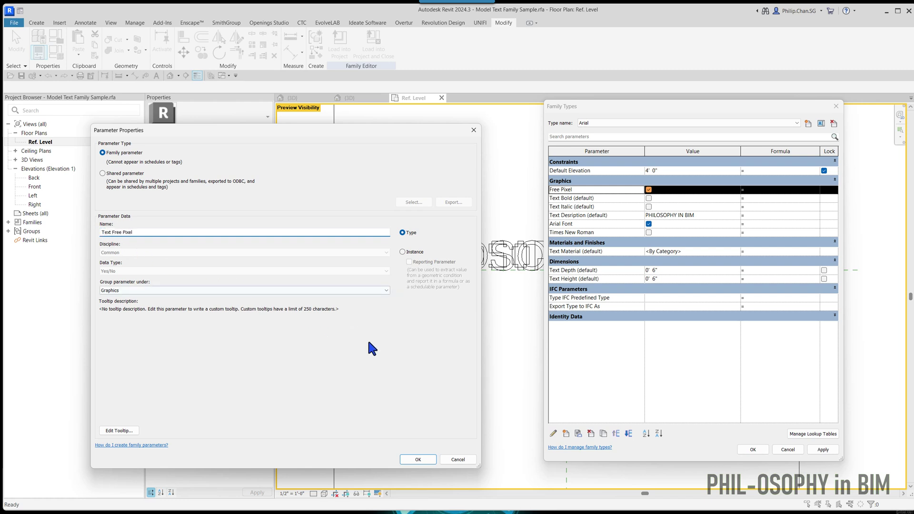
pyautogui.click(405, 459)
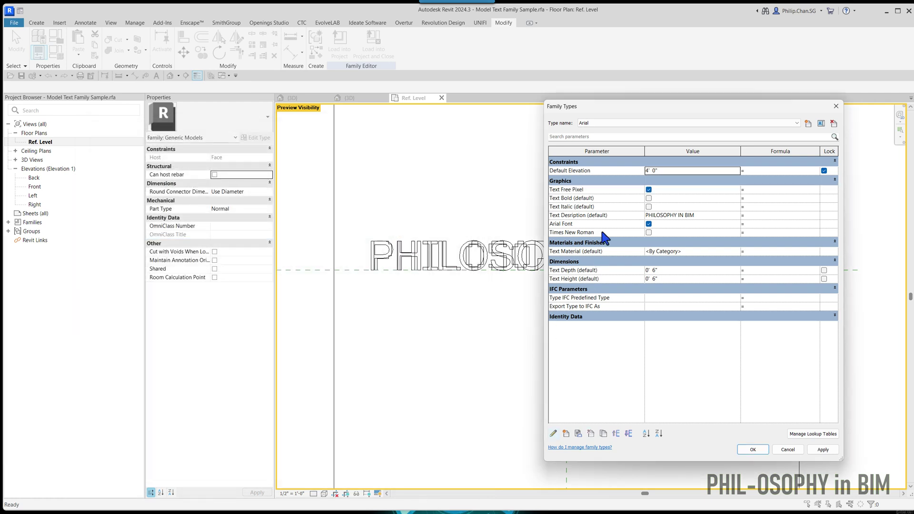
# Move the Text Free Pixel parameter down to the end of the Graphics group, below Times New Roman
pyautogui.click(602, 192)
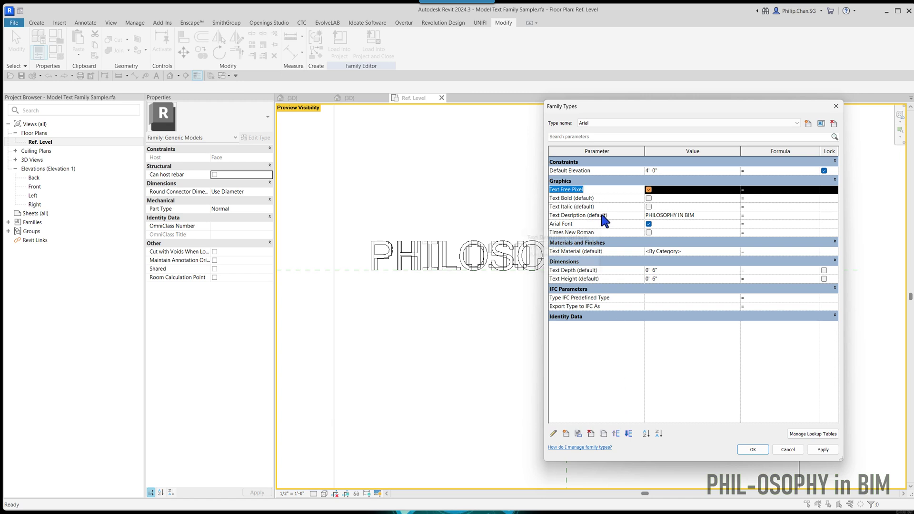
pyautogui.click(629, 433)
pyautogui.click(629, 433)
pyautogui.click(629, 433)
pyautogui.click(629, 433)
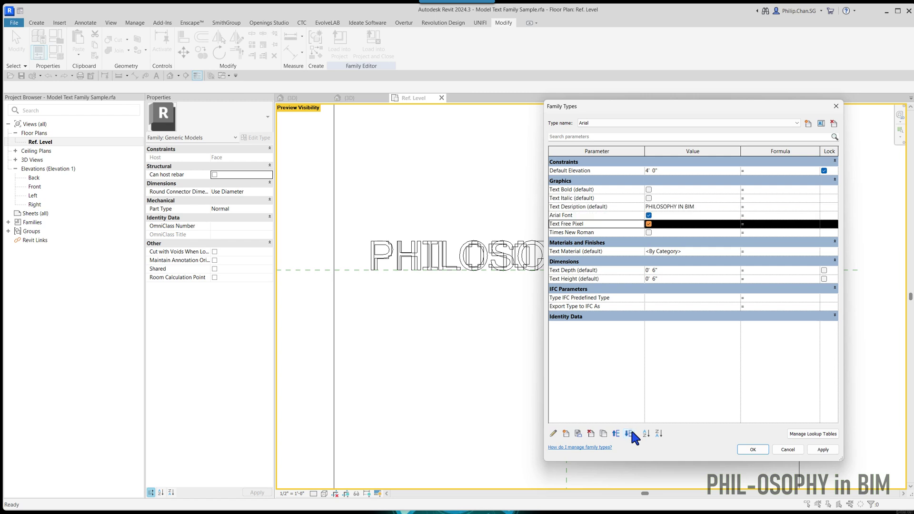
pyautogui.click(629, 433)
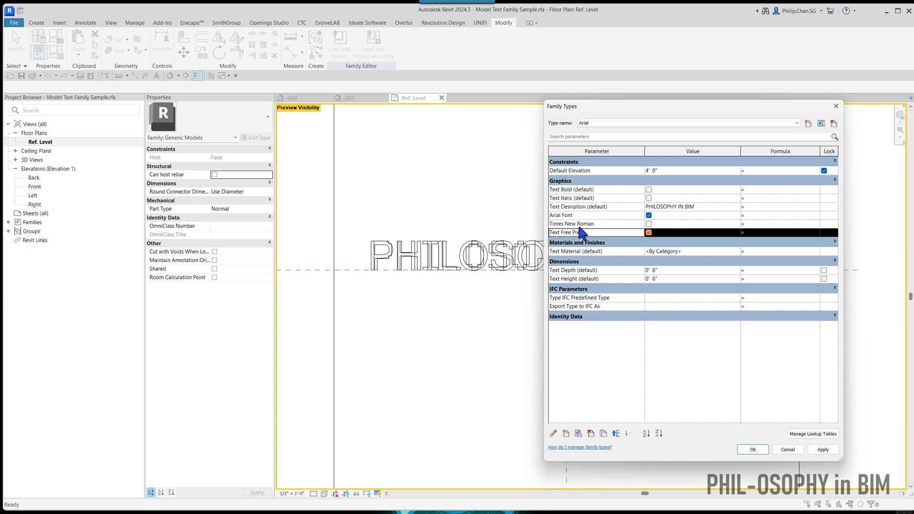
# Rename the Text Free Pixel parameter as Free Pixel Font
pyautogui.click(553, 433)
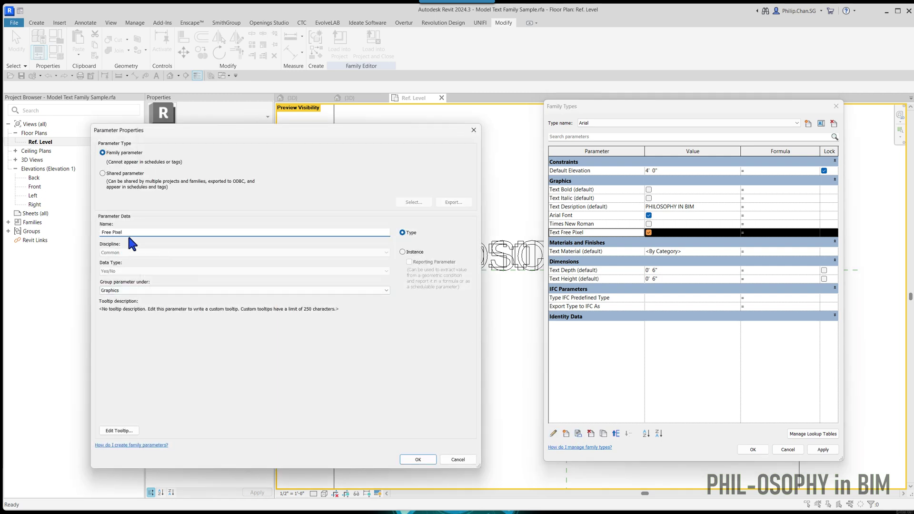
pyautogui.click(134, 234)
pyautogui.click(404, 457)
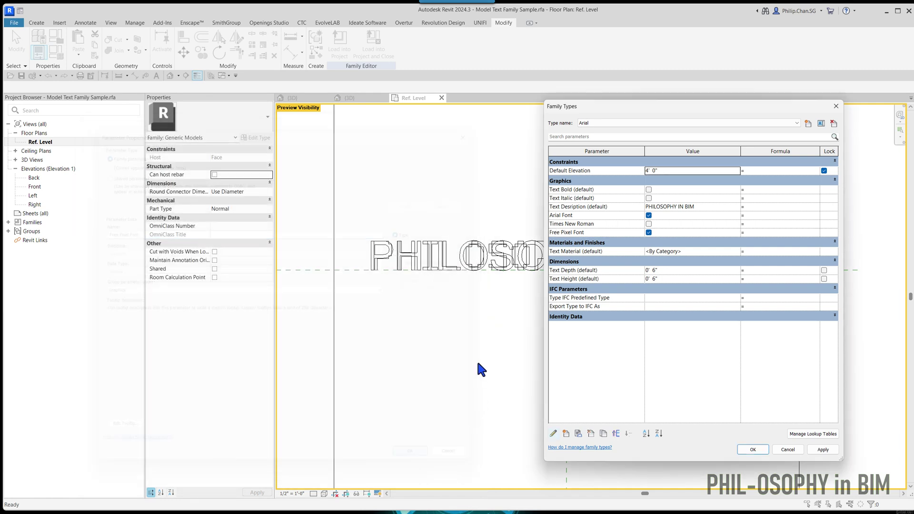
# Create a new family type named Free Pixel, based on the Arial type
pyautogui.click(692, 123)
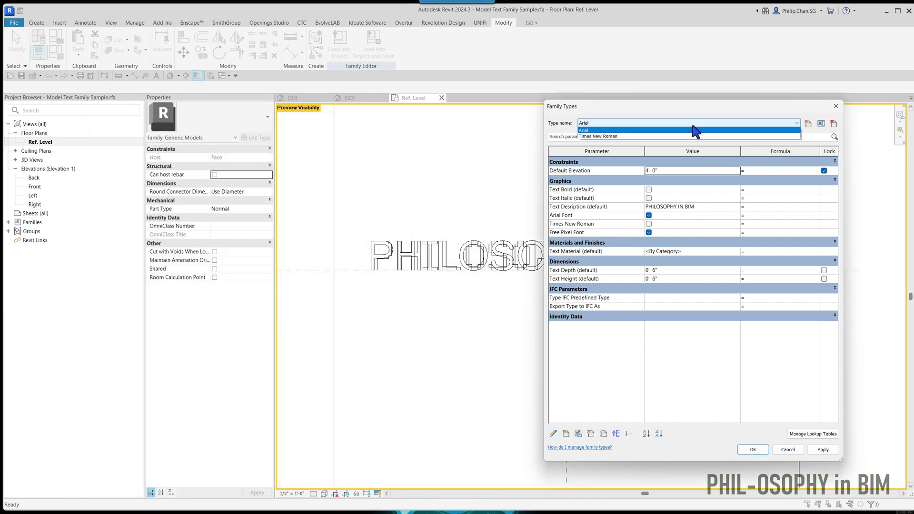
pyautogui.click(694, 133)
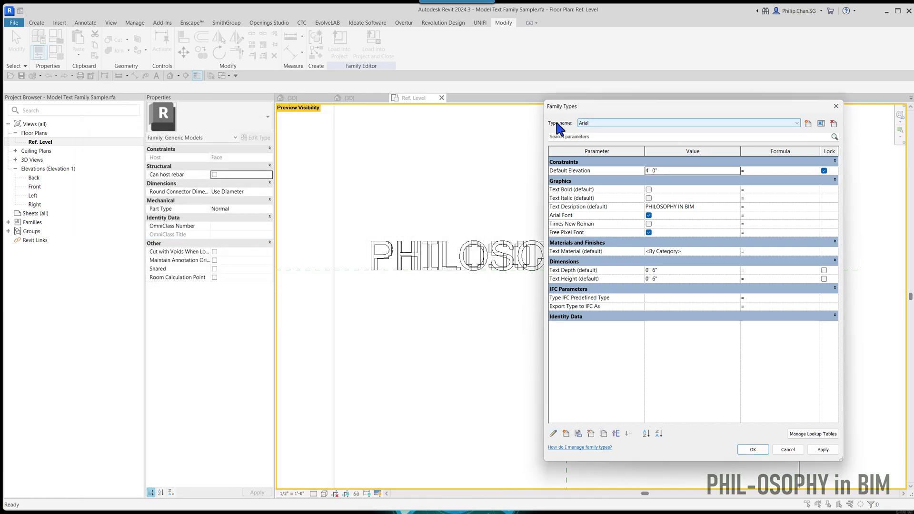
pyautogui.click(808, 123)
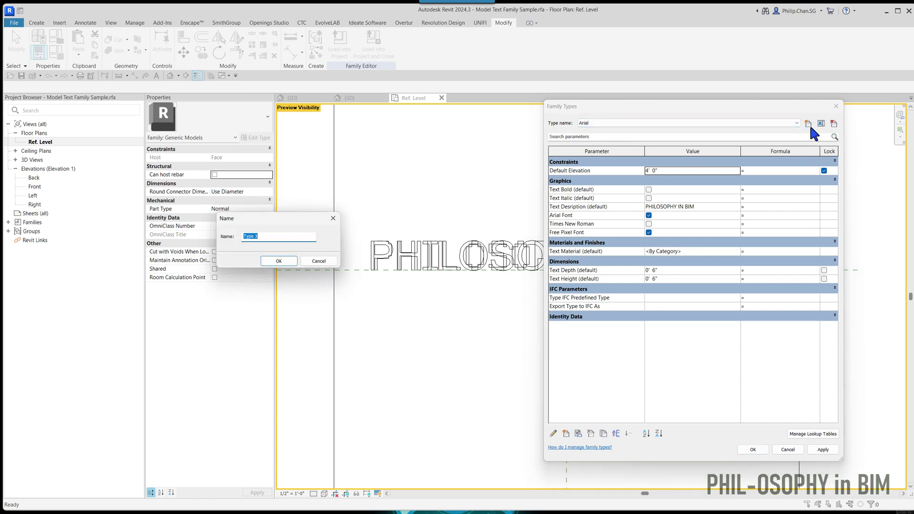
pyautogui.write('Free Pixel')
pyautogui.click(278, 262)
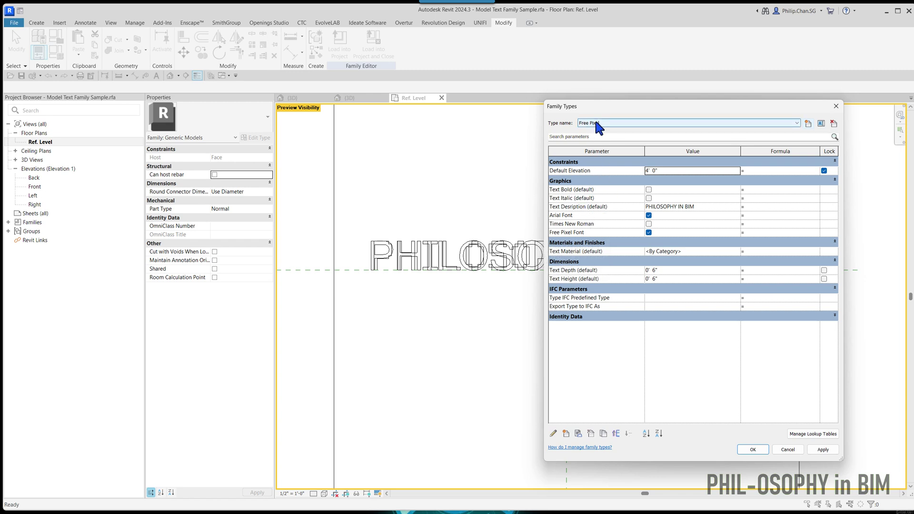
# Turn off Arial Font in the Free Pixel family type and Free Pixel Font in the Arial family type
pyautogui.click(648, 216)
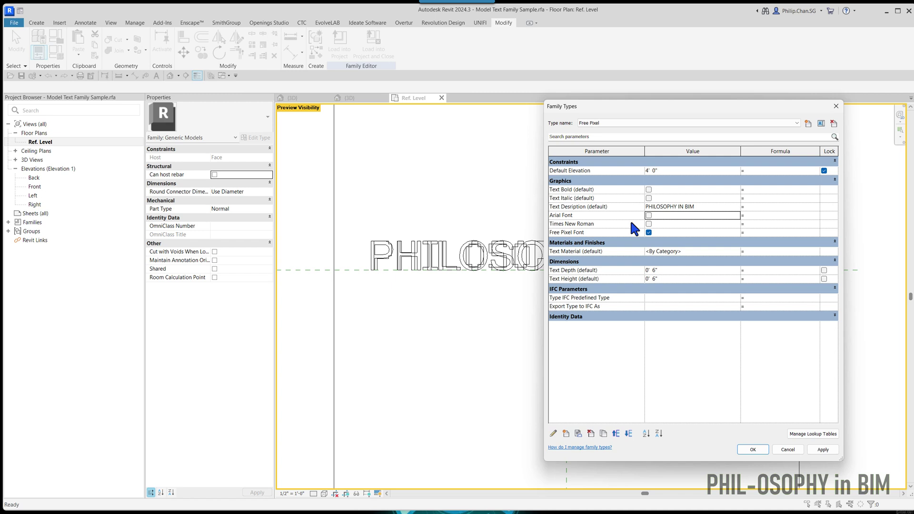
pyautogui.click(819, 451)
pyautogui.click(715, 123)
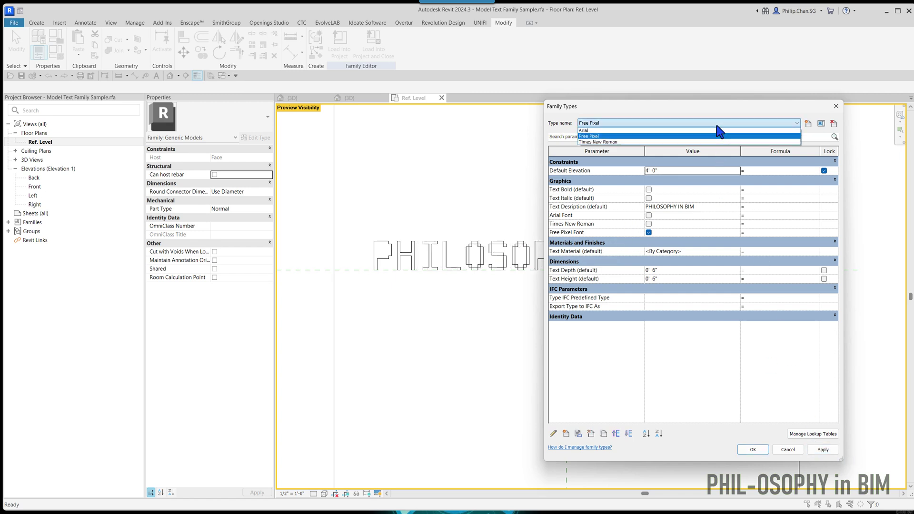
pyautogui.click(587, 130)
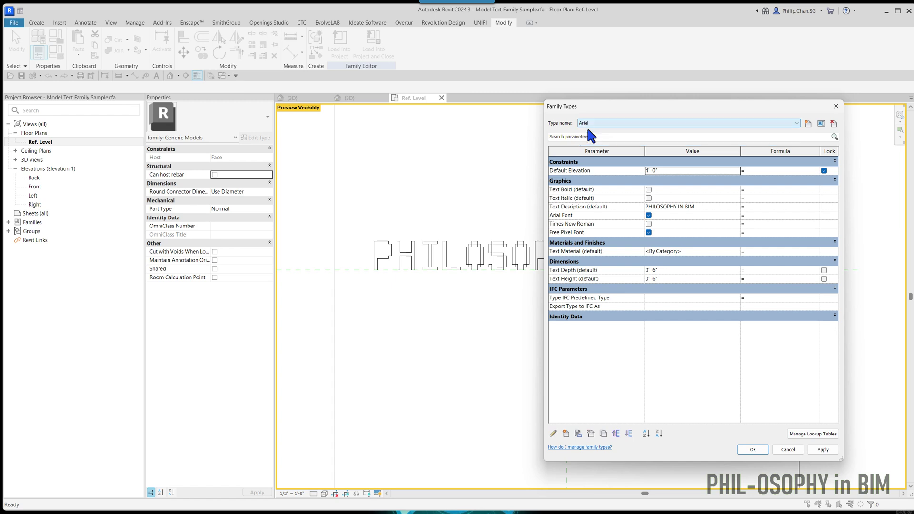
pyautogui.click(648, 232)
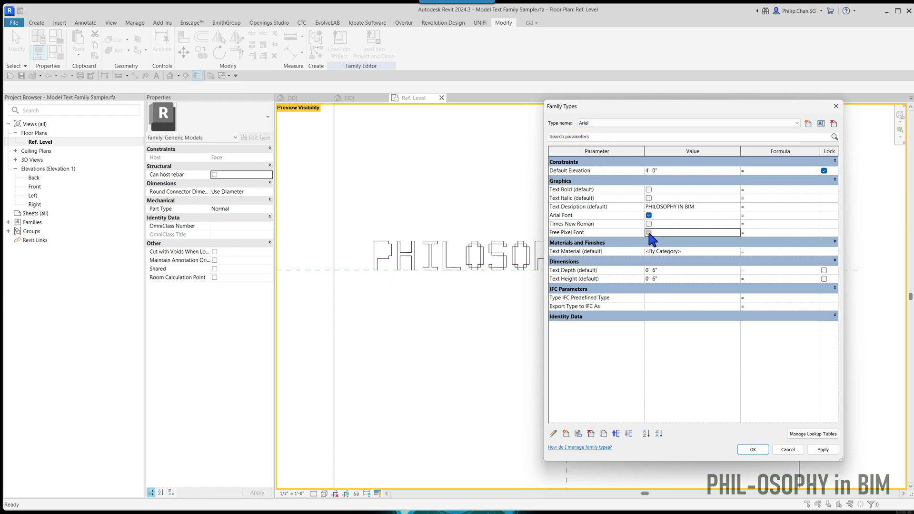
# Turn off Free Pixel Font in the Times New Roman family type and apply the change
pyautogui.click(627, 123)
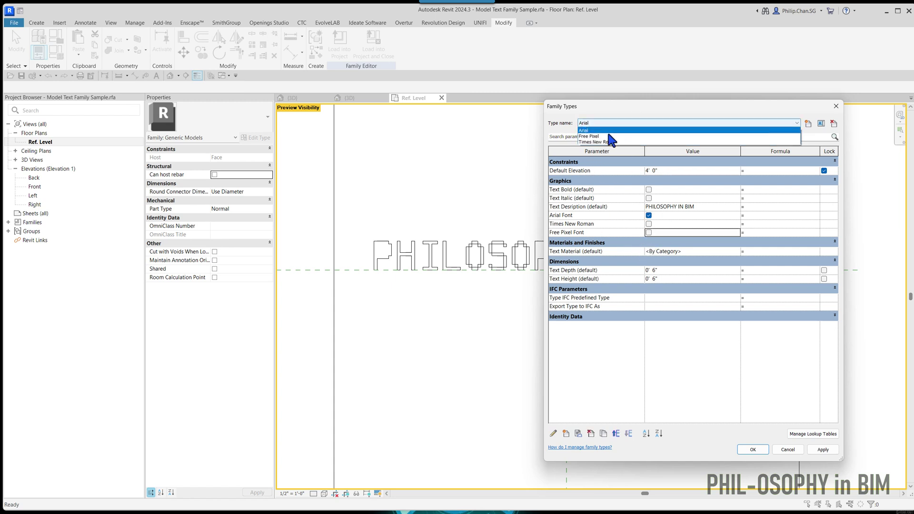
pyautogui.click(600, 142)
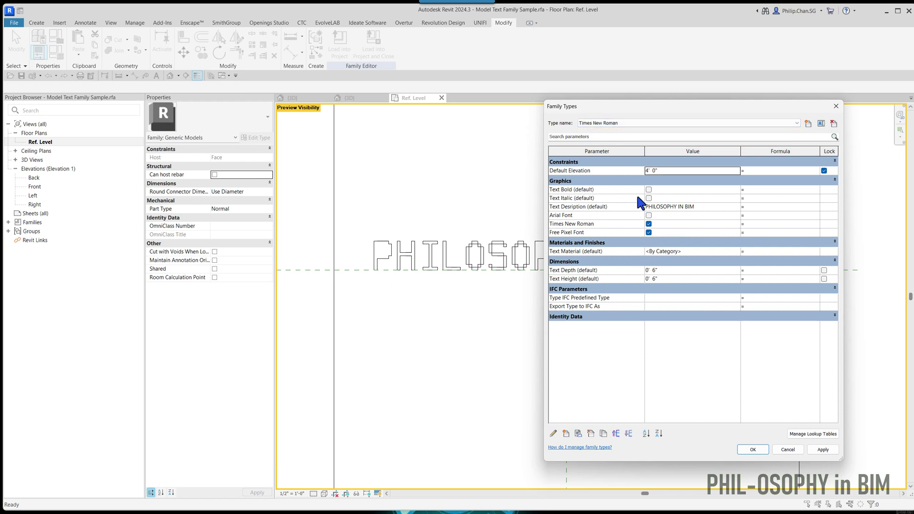
pyautogui.click(648, 234)
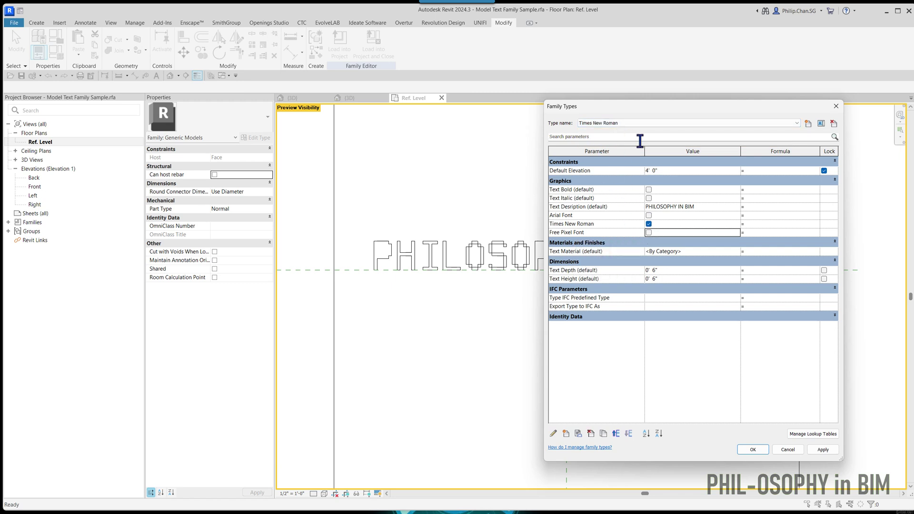
pyautogui.click(815, 449)
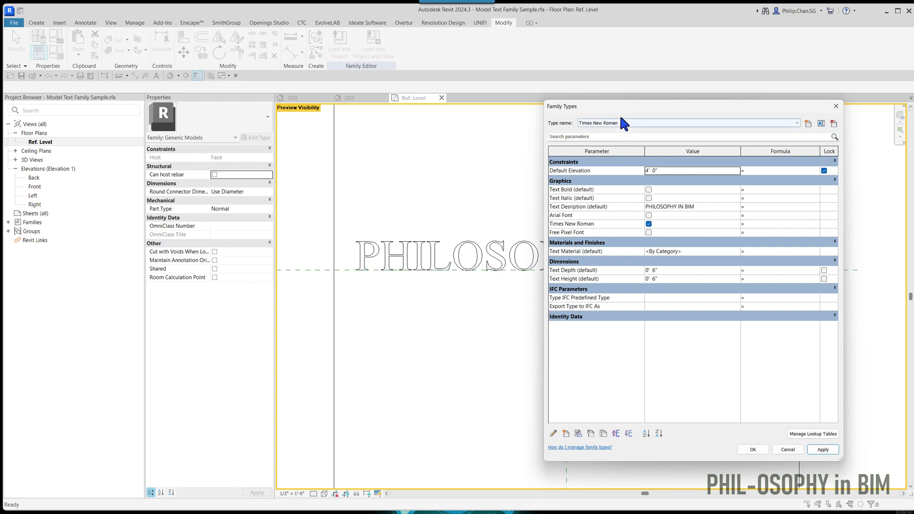
# Check the Arial type's font settings, make Free Pixel the current family type and accept the family types
pyautogui.moveTo(619, 111); pyautogui.dragTo(592, 114)
pyautogui.click(592, 125)
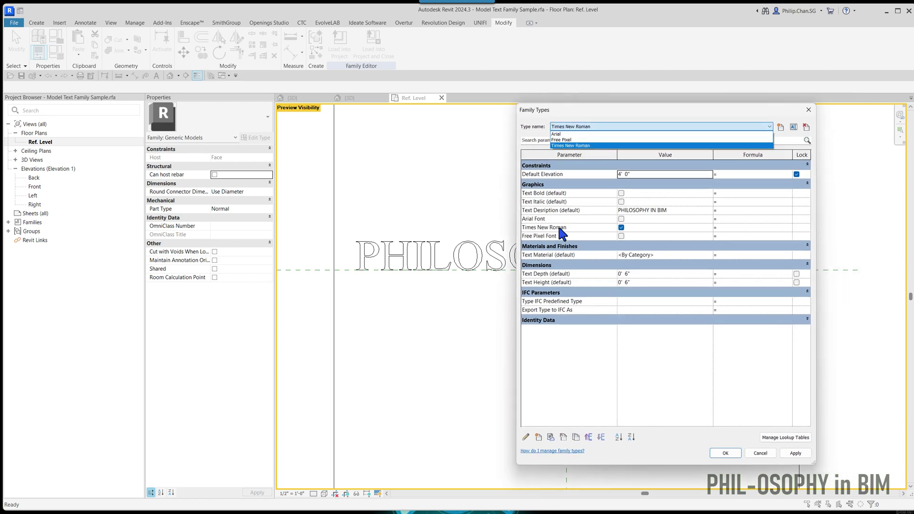
pyautogui.click(565, 135)
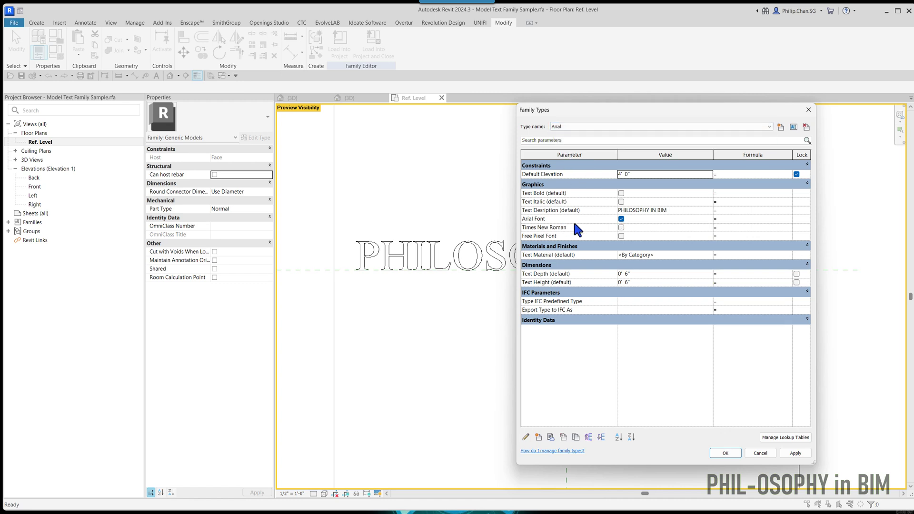
pyautogui.click(569, 125)
pyautogui.click(568, 140)
pyautogui.click(791, 452)
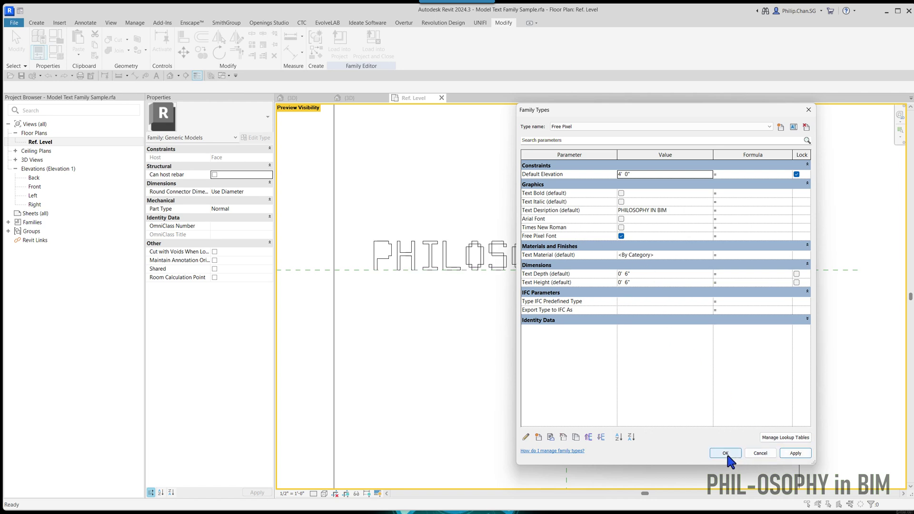
pyautogui.click(725, 452)
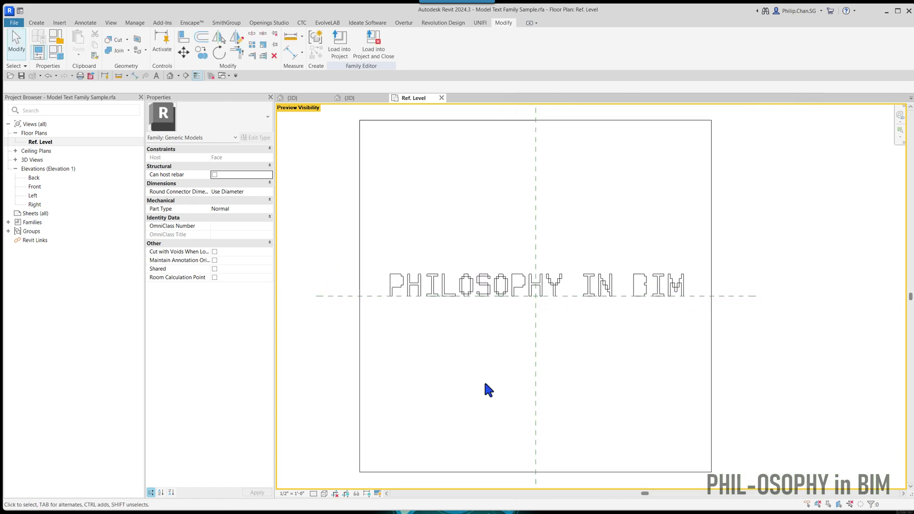
# Load the family into the Model Text Sample project, overwriting the existing version and its parameter values
pyautogui.click(340, 44)
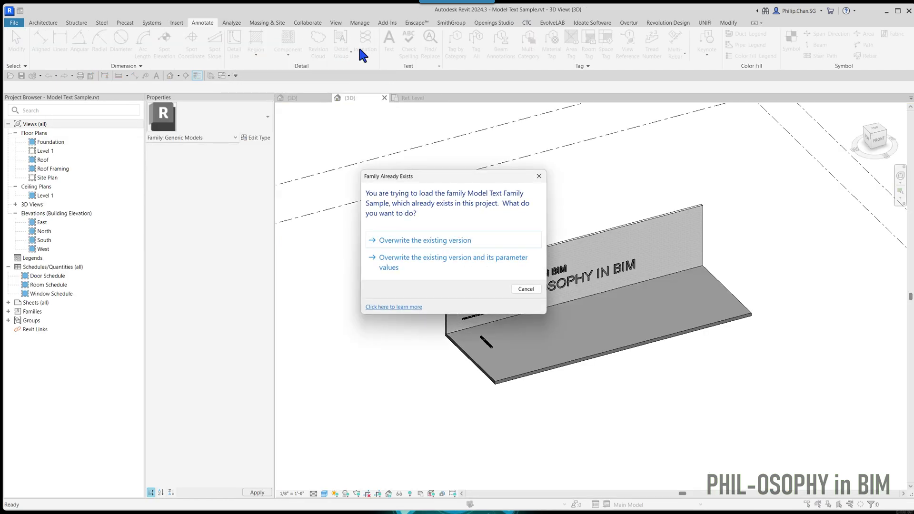
pyautogui.click(407, 260)
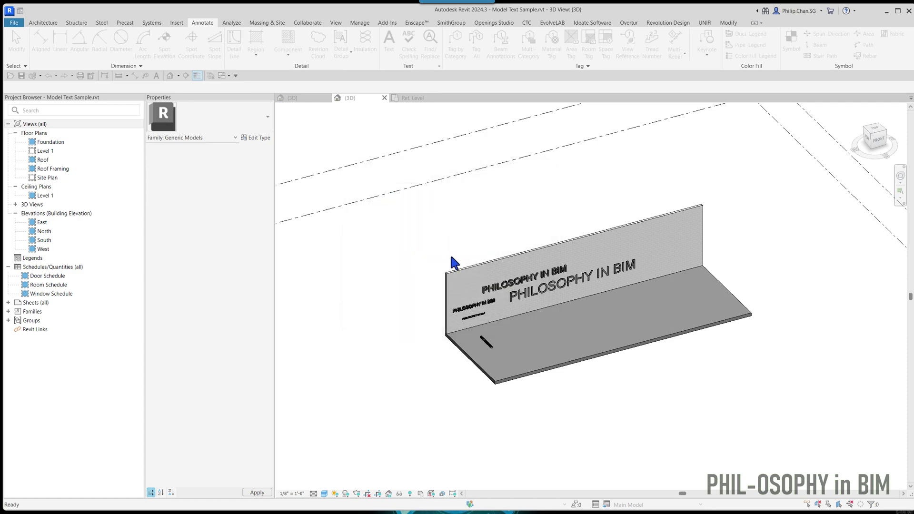
pyautogui.scroll(5, 573, 298)
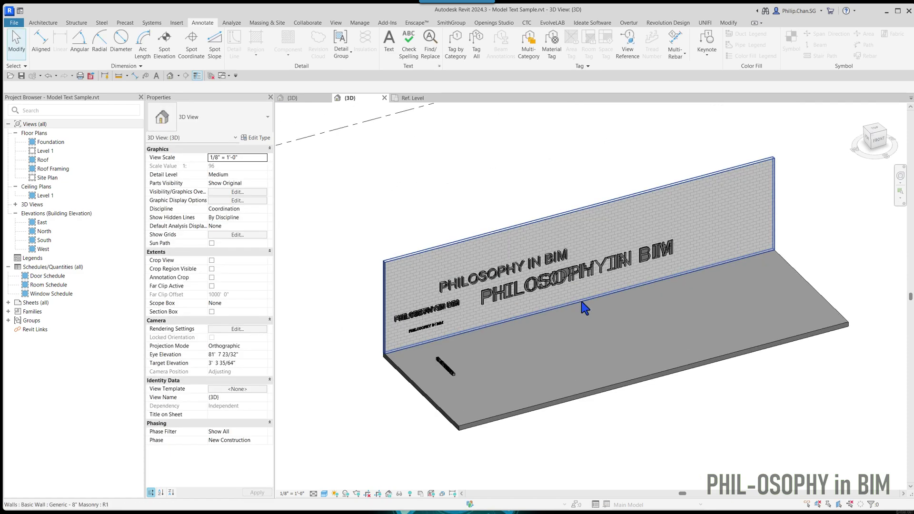
pyautogui.scroll(-2, 542, 291)
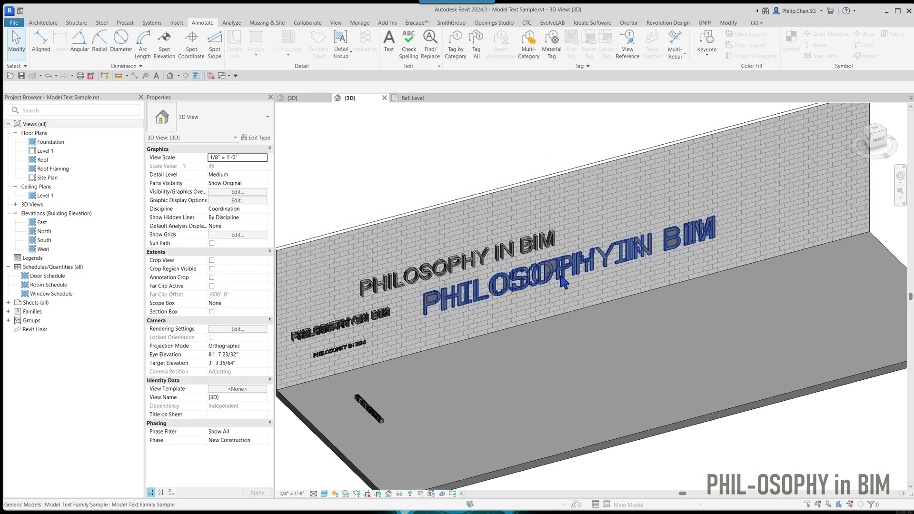
# Turn off Free Pixel Font in the type properties of the large overlapping text on the wall and apply it
pyautogui.click(558, 280)
pyautogui.scroll(-3, 560, 278)
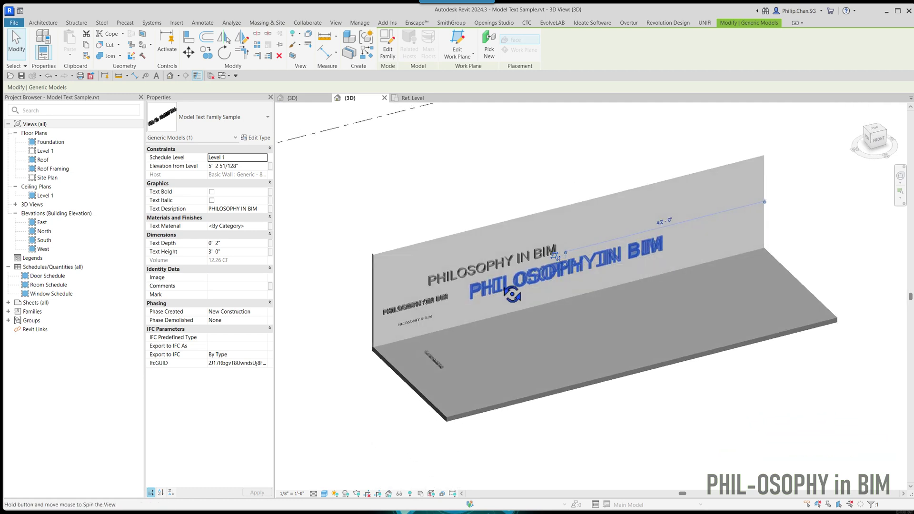
pyautogui.scroll(2, 501, 282)
pyautogui.scroll(-2, 501, 282)
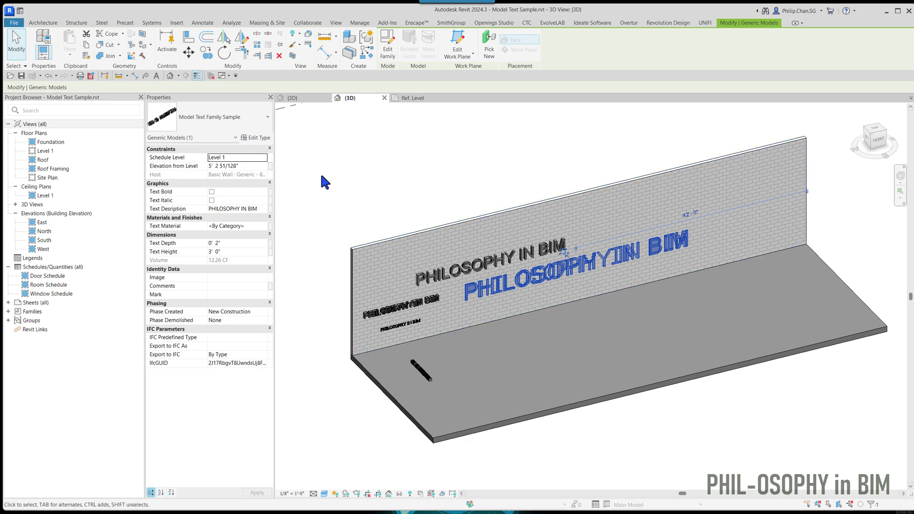
pyautogui.click(255, 138)
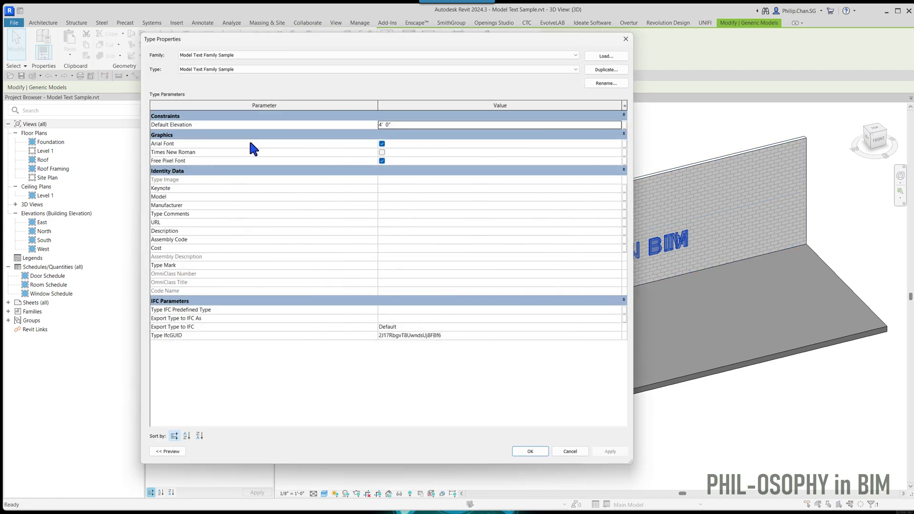
pyautogui.click(381, 161)
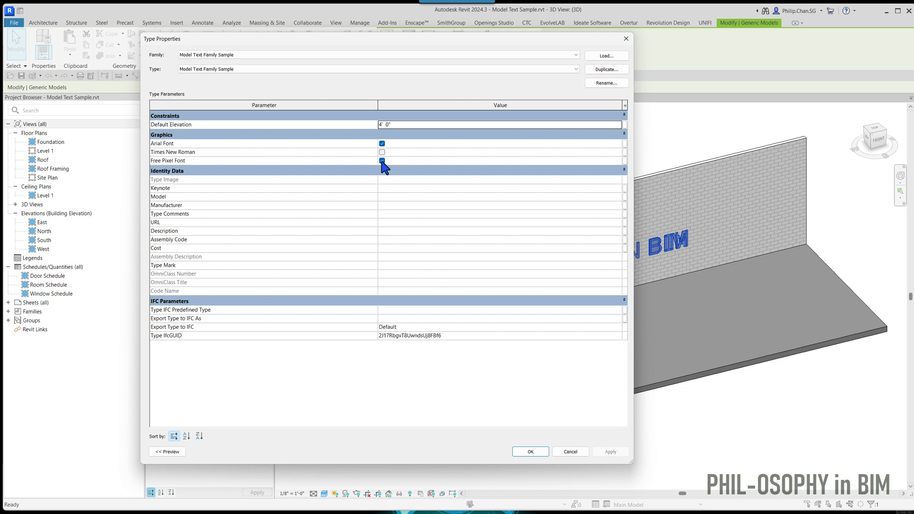
pyautogui.click(382, 160)
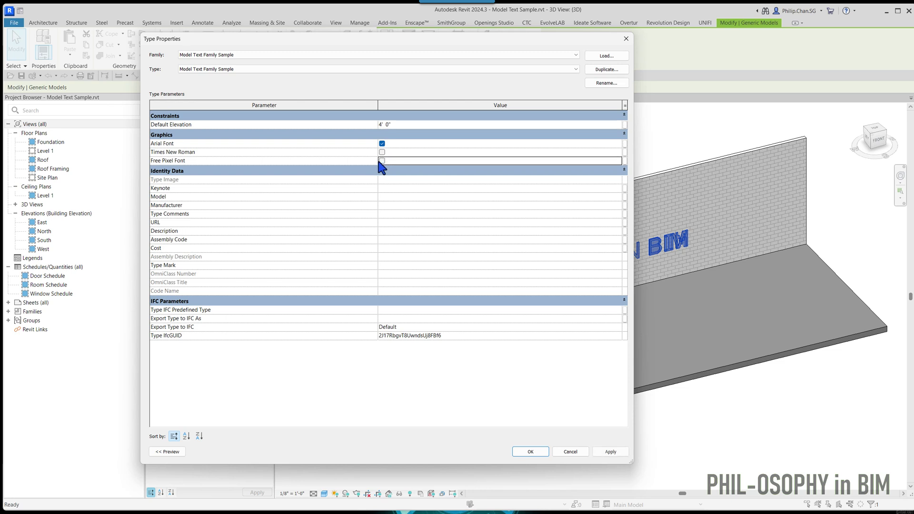
pyautogui.click(609, 451)
# Review the Free Pixel and Arial types of the selected text and assign it the Times New Roman type
pyautogui.click(277, 68)
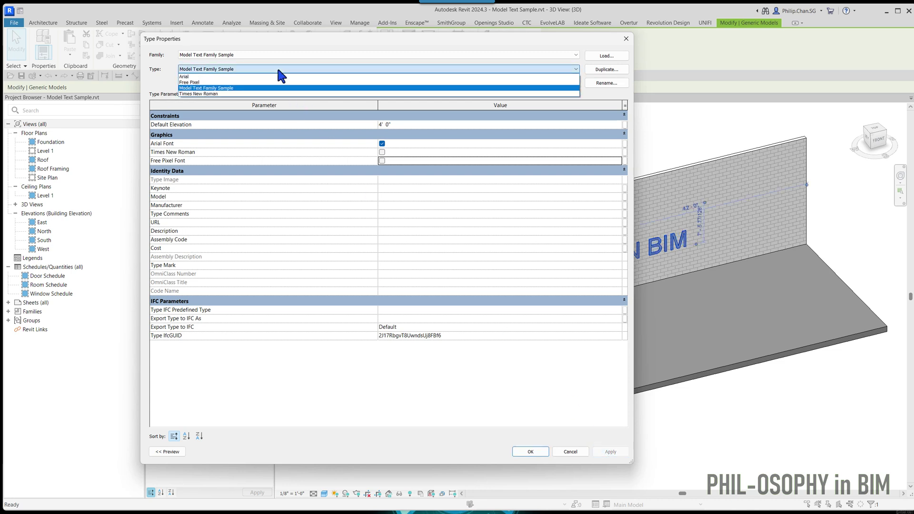
pyautogui.click(259, 82)
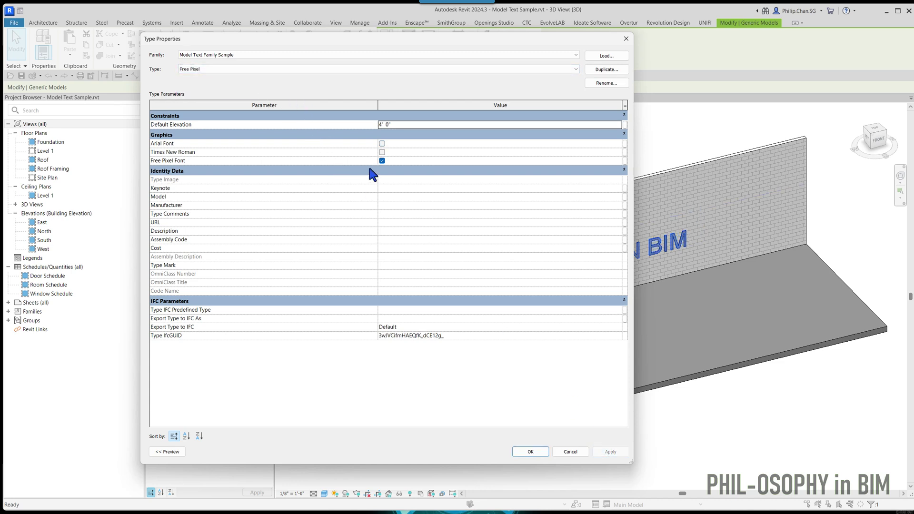
pyautogui.click(252, 69)
pyautogui.click(250, 76)
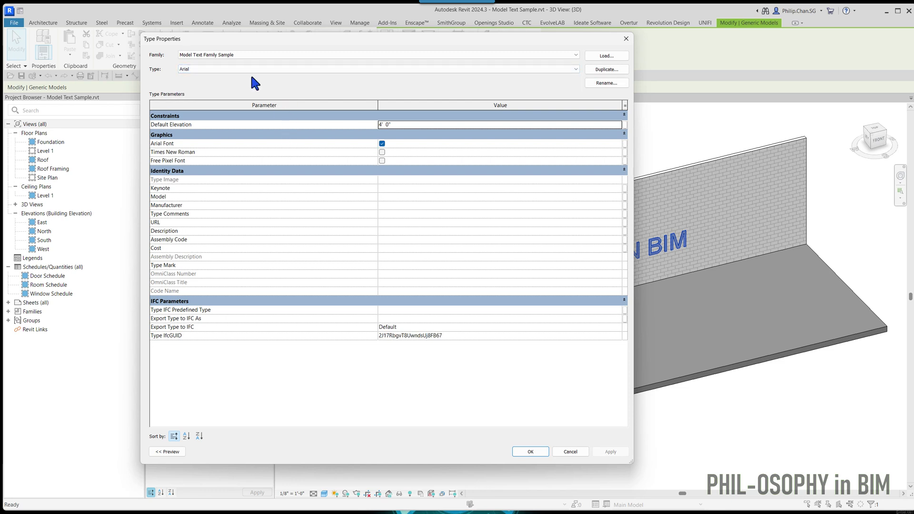
pyautogui.click(245, 68)
pyautogui.click(237, 89)
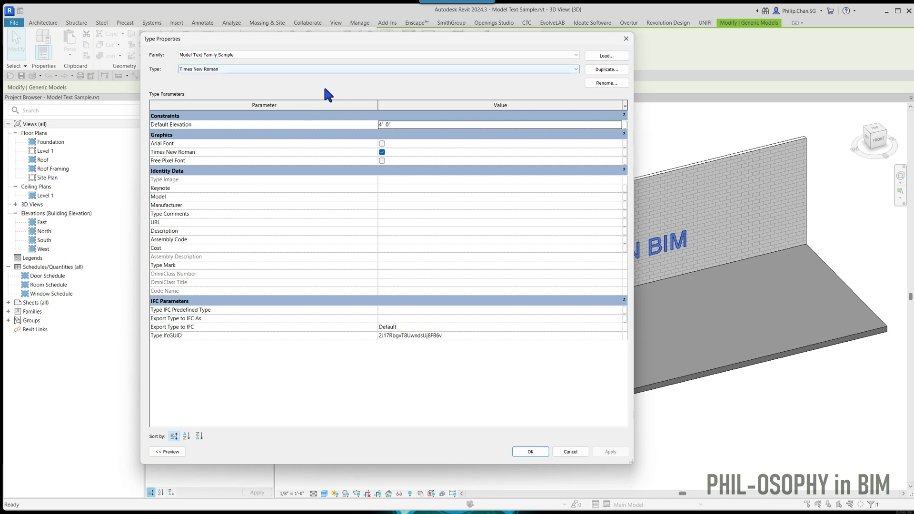
pyautogui.click(528, 451)
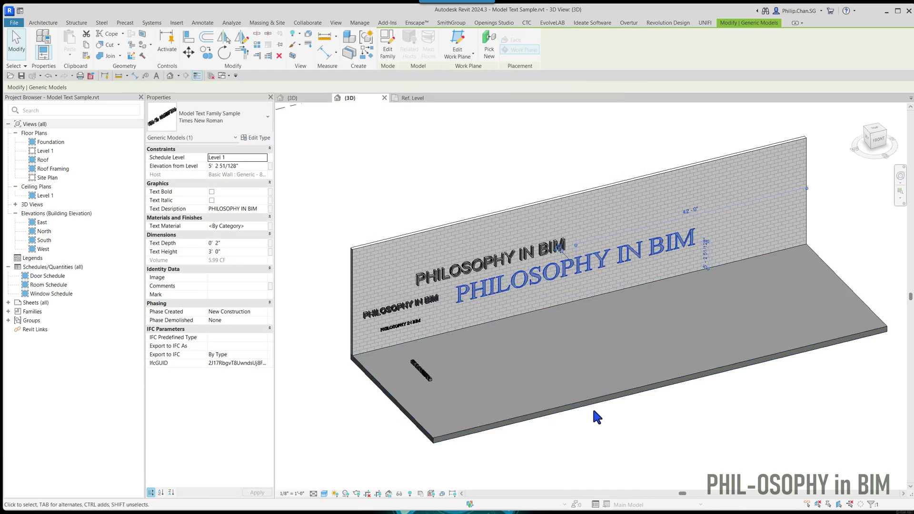
# Change the large wall text to the Free Pixel type of Model Text Family Sample and deselect it
pyautogui.click(589, 412)
pyautogui.click(503, 296)
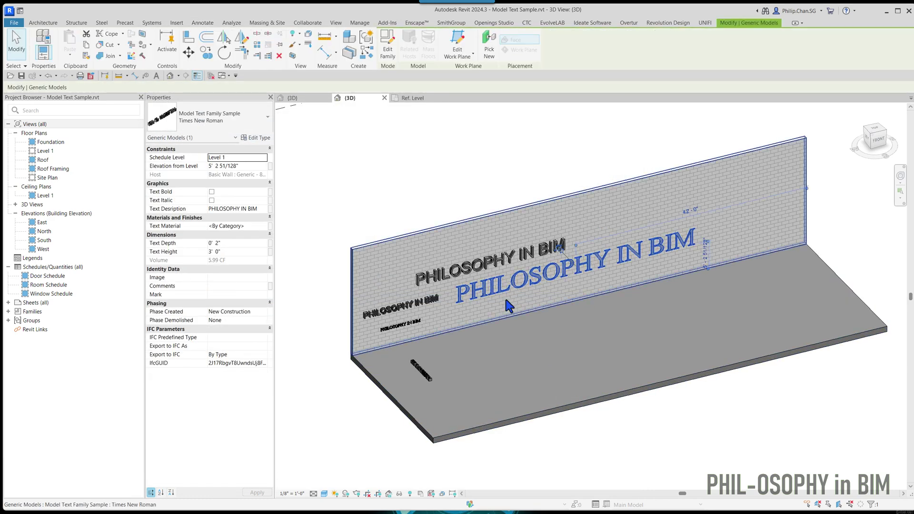
pyautogui.scroll(2, 510, 291)
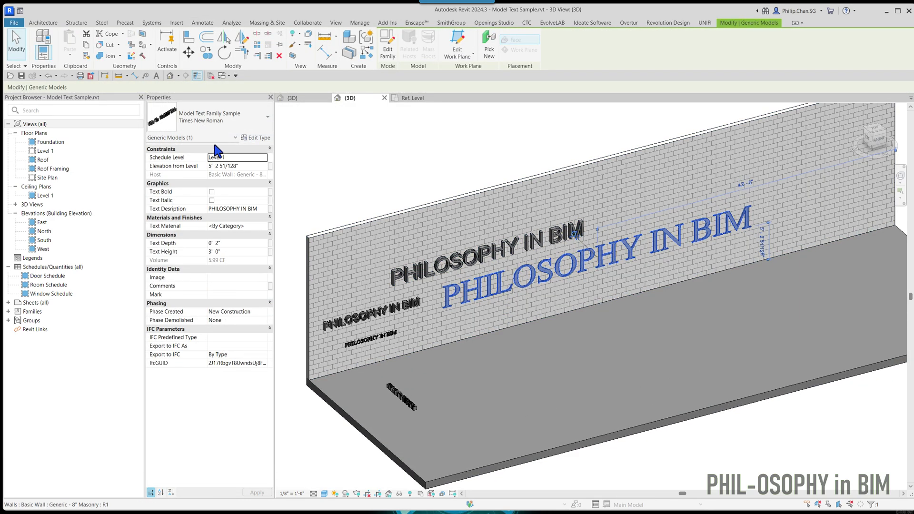
pyautogui.click(226, 117)
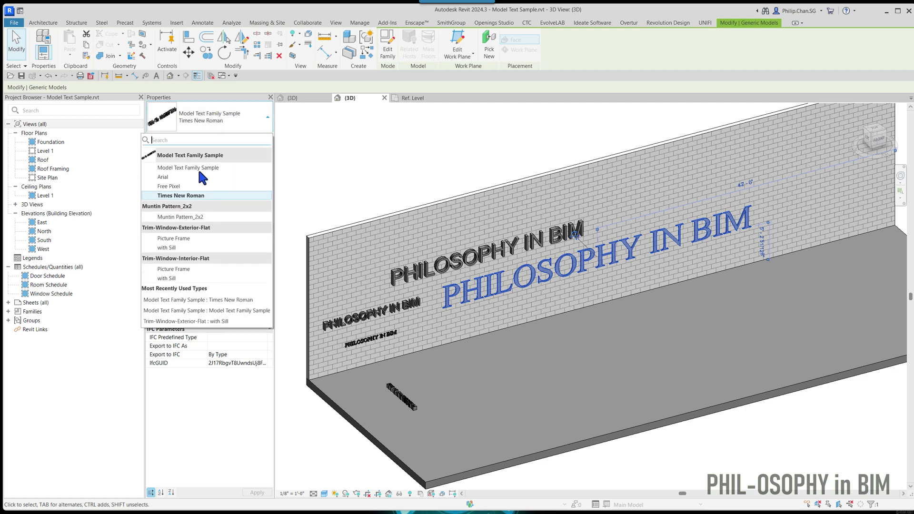
pyautogui.click(167, 187)
pyautogui.press('Escape')
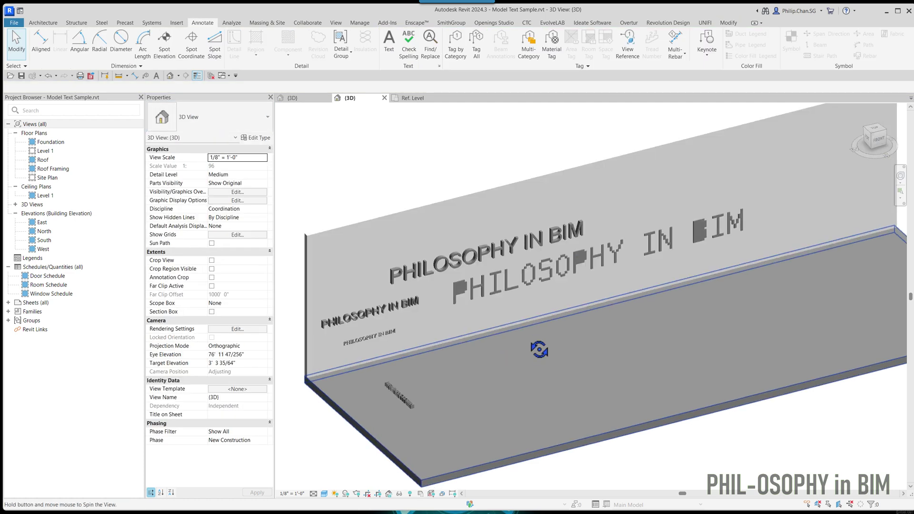
# Set the text description of the large Free Pixel text on the wall to "2025 happy new year!" and deselect it
pyautogui.scroll(2, 504, 310)
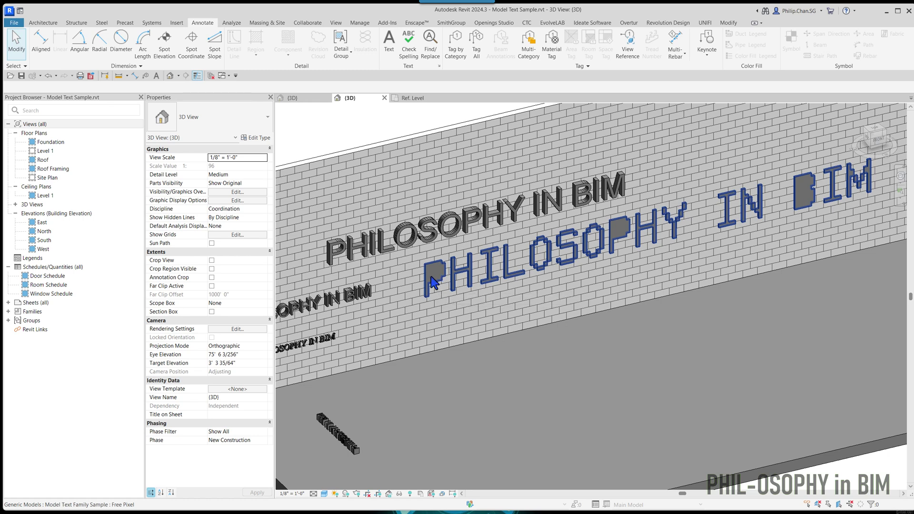
pyautogui.moveTo(576, 291); pyautogui.dragTo(526, 298, button='middle')
pyautogui.scroll(-4, 735, 231)
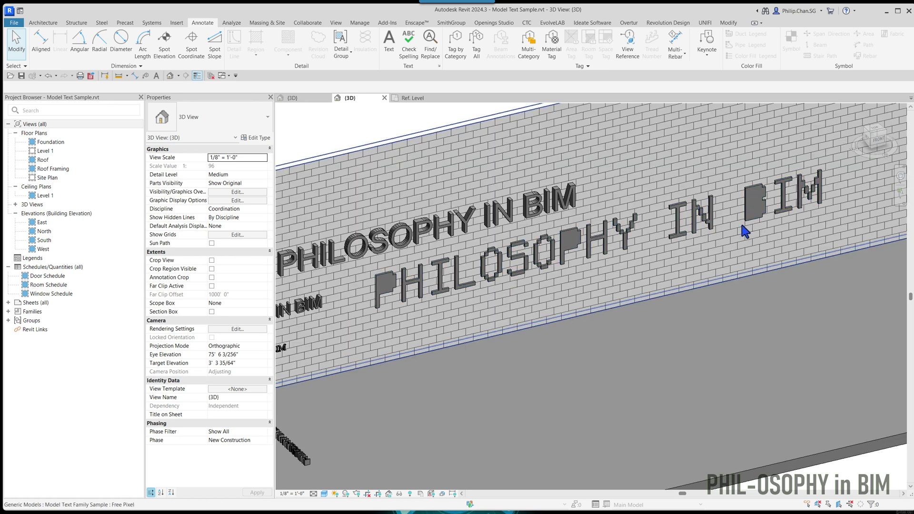
pyautogui.click(661, 239)
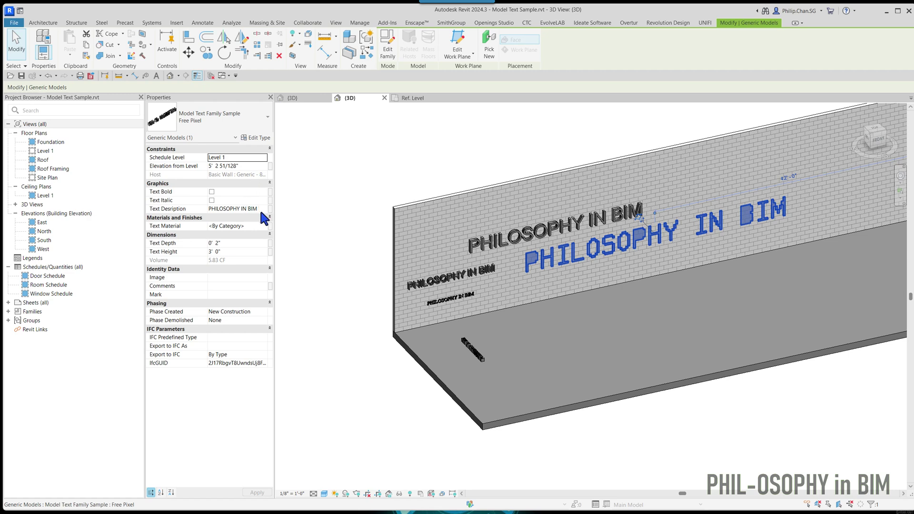
pyautogui.click(248, 208)
pyautogui.click(264, 208)
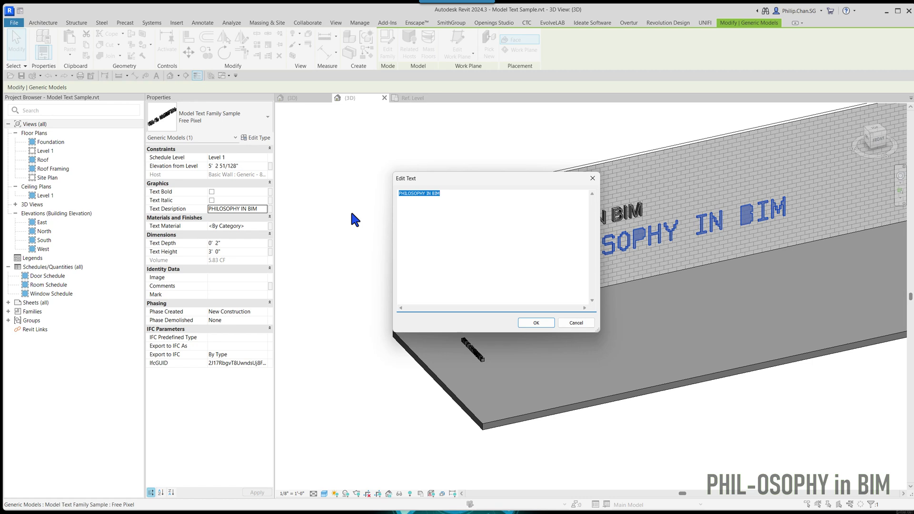
pyautogui.write('2025 happ')
pyautogui.press('BackSpace')
pyautogui.press('BackSpace')
pyautogui.press('BackSpace')
pyautogui.press('BackSpace')
pyautogui.press('capslock')
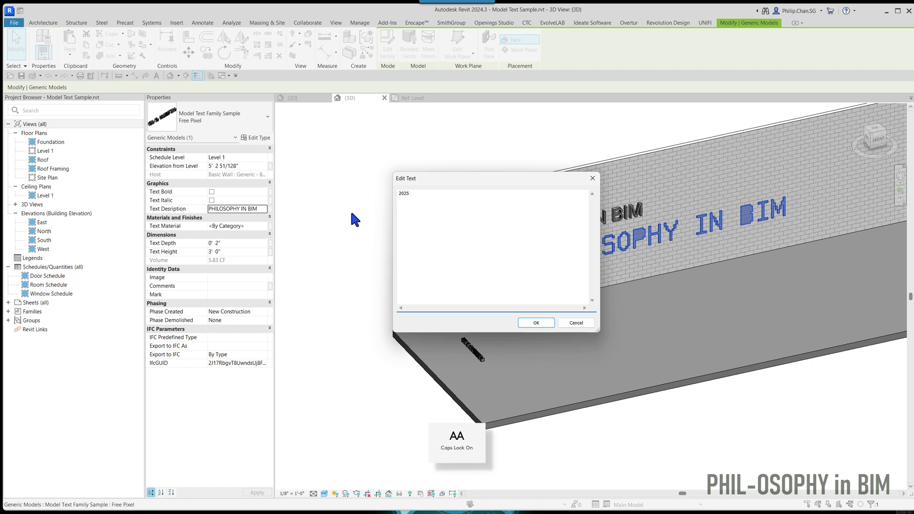
pyautogui.press('capslock')
pyautogui.write('happy new yeaw')
pyautogui.press('BackSpace')
pyautogui.write('r')
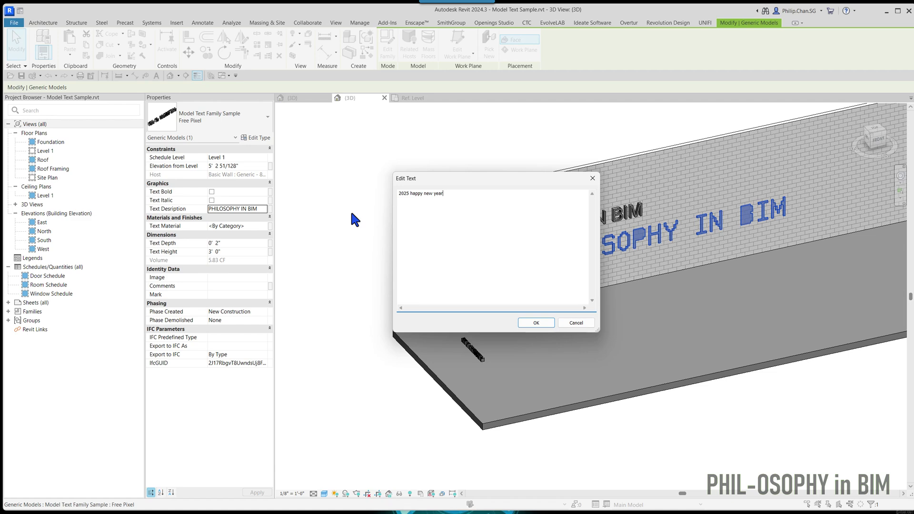
pyautogui.write('!')
pyautogui.click(537, 323)
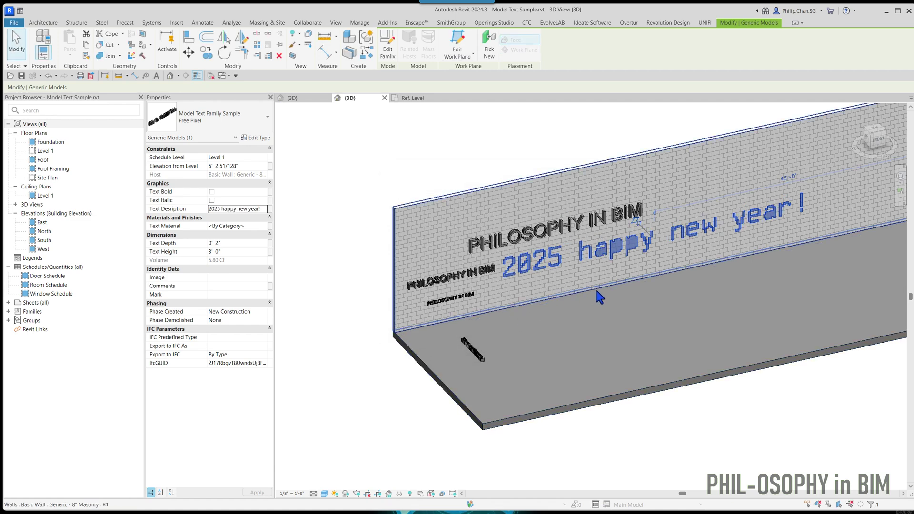
pyautogui.press('Escape')
# Select the "2025 happy new year!" wall text and examine its pixel letter shapes up close
pyautogui.scroll(4, 624, 286)
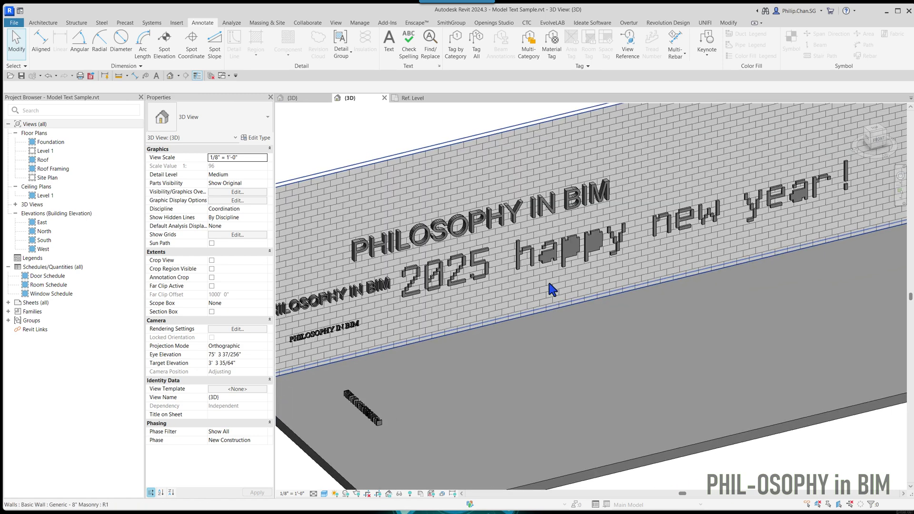
pyautogui.click(557, 272)
pyautogui.scroll(2, 566, 264)
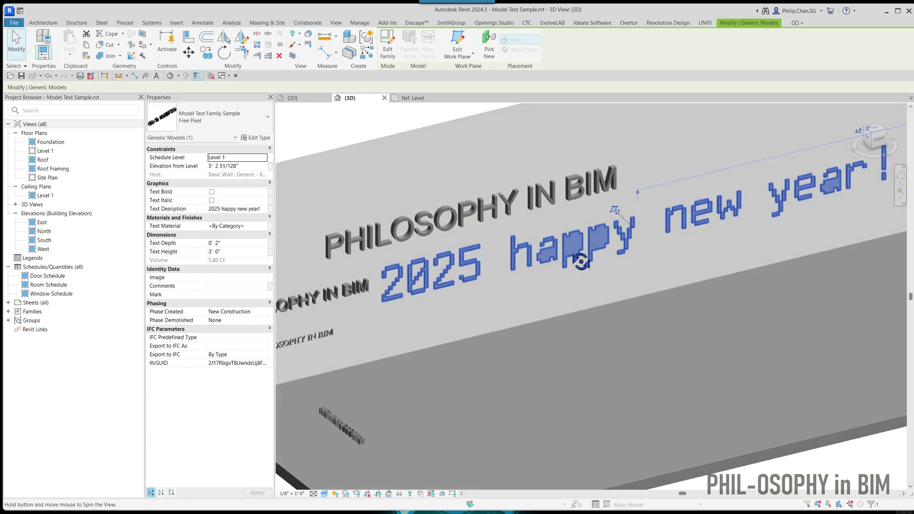
pyautogui.moveTo(535, 260)
pyautogui.keyDown('shift'); pyautogui.mouseDown(button='middle')
pyautogui.moveTo(555, 281)
pyautogui.moveTo(545, 269)
pyautogui.mouseUp(button='middle'); pyautogui.keyUp('shift')
pyautogui.scroll(-5, 547, 275)
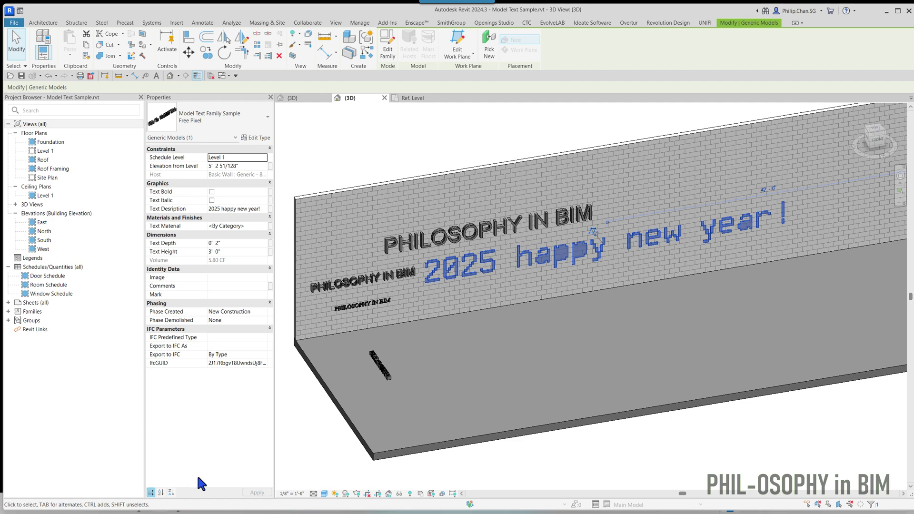
# Switch to the browser to compare the wall text with the Free Pixel sample on fontget.com, return to Revit and deselect the text
pyautogui.moveTo(143, 509)
pyautogui.click(142, 476)
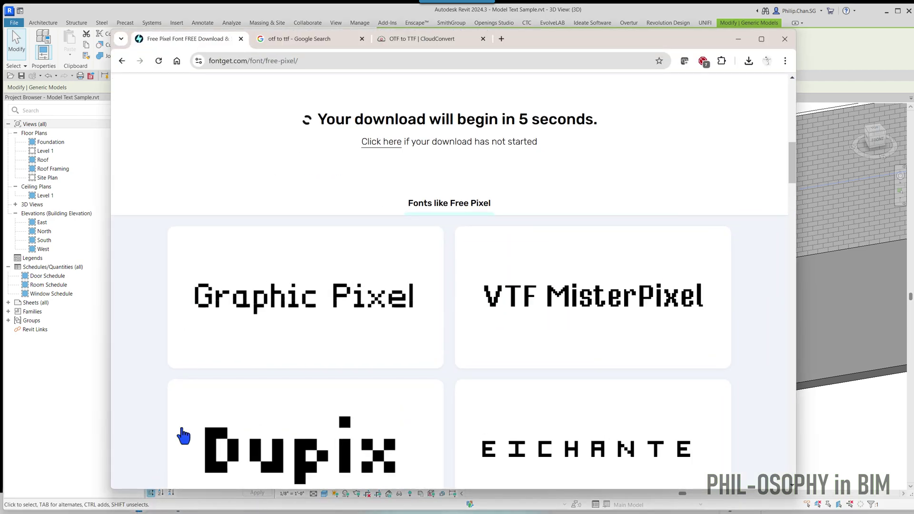
pyautogui.scroll(-5, 541, 323)
pyautogui.scroll(10, 523, 305)
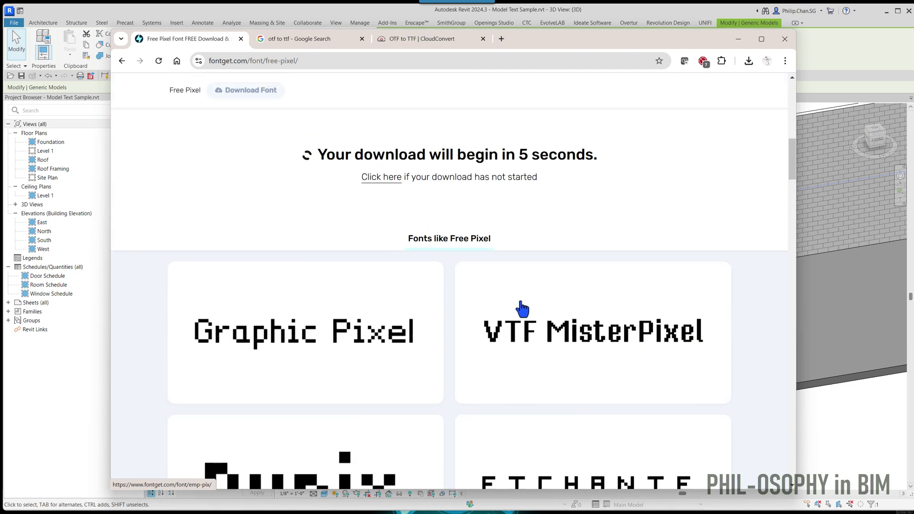
pyautogui.scroll(-3, 522, 300)
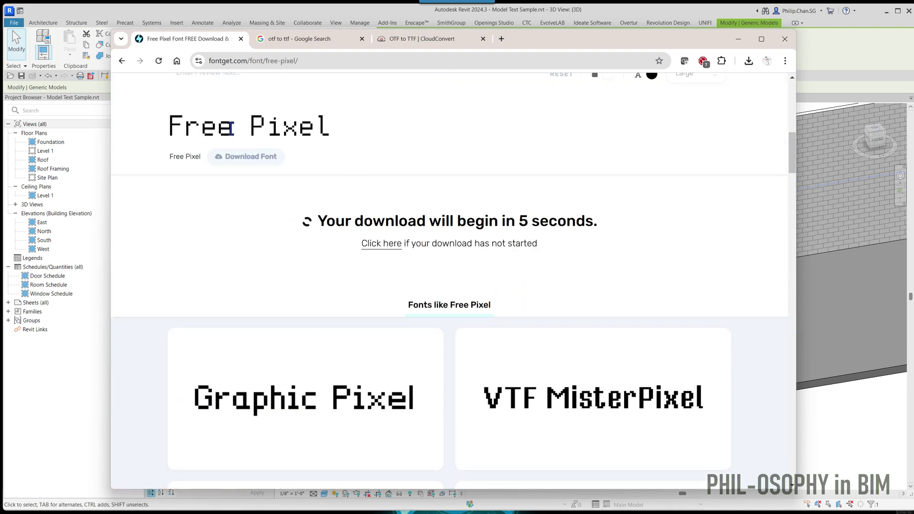
pyautogui.click(736, 38)
pyautogui.scroll(6, 547, 259)
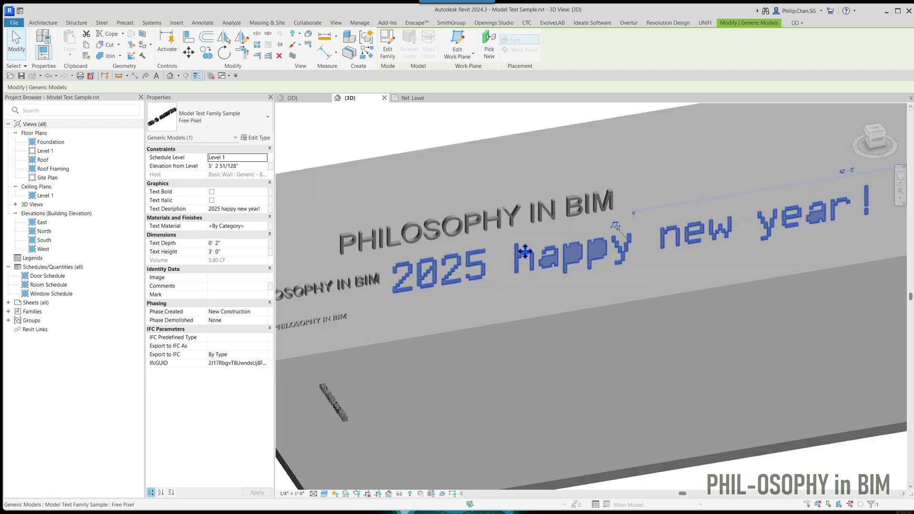
pyautogui.press('Escape')
pyautogui.scroll(-5, 549, 263)
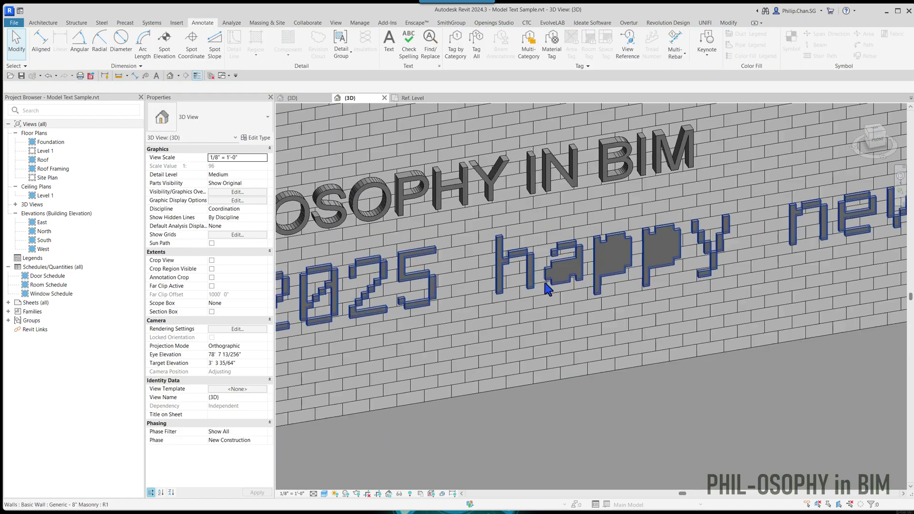
pyautogui.scroll(-3, 543, 284)
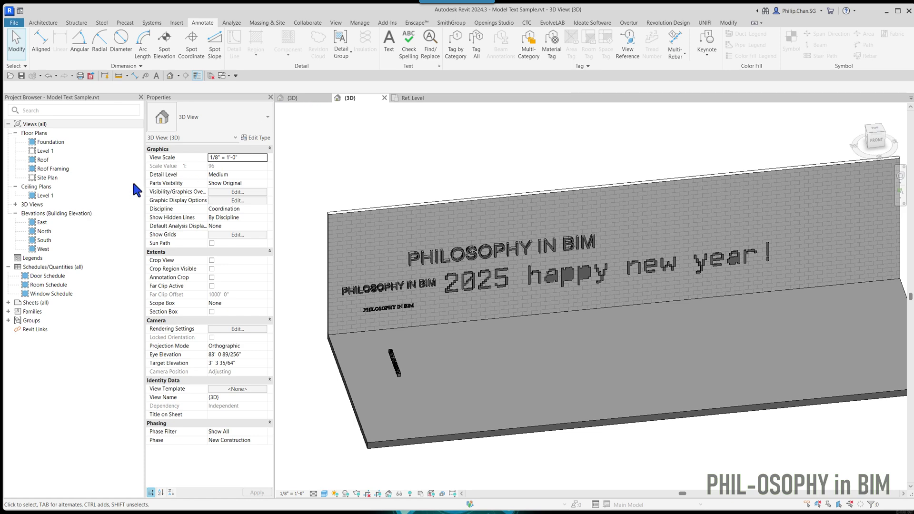
# Open the Level 1 floor plan and frame the floor area
pyautogui.doubleClick(44, 150)
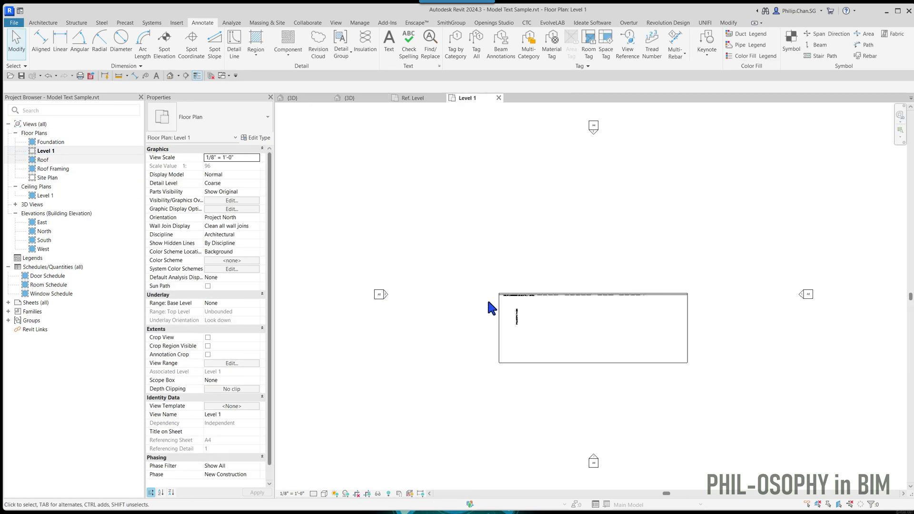
pyautogui.scroll(3, 541, 314)
pyautogui.moveTo(543, 316); pyautogui.dragTo(435, 286, button='middle')
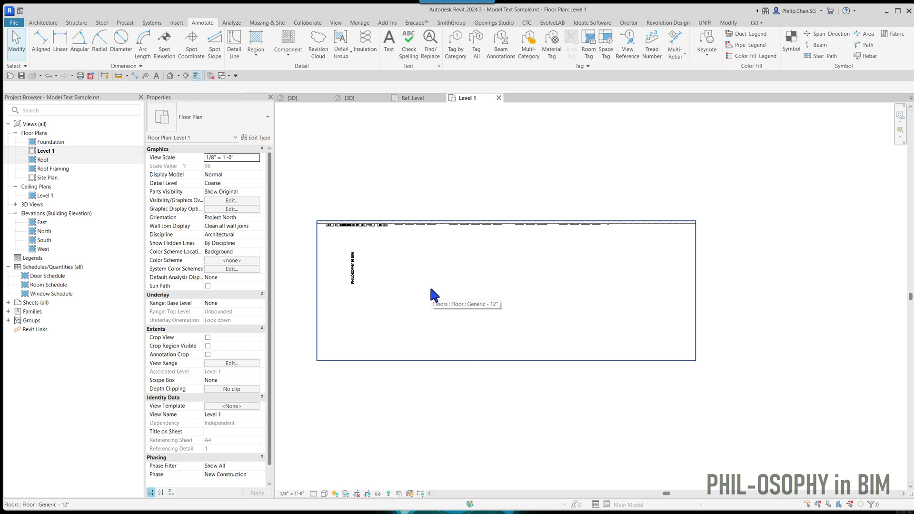
# Start a text note and duplicate its 3/32" Arial type as 3/32" Free Pixel
pyautogui.click(388, 48)
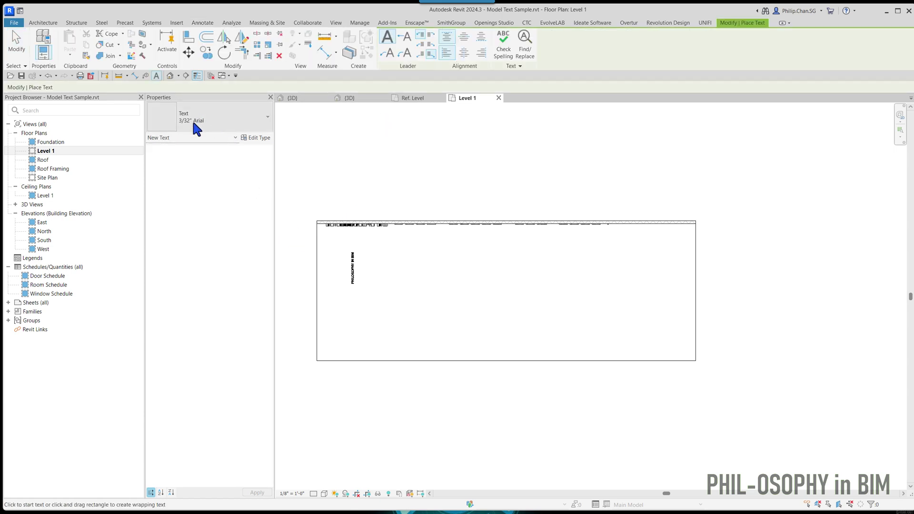
pyautogui.click(253, 138)
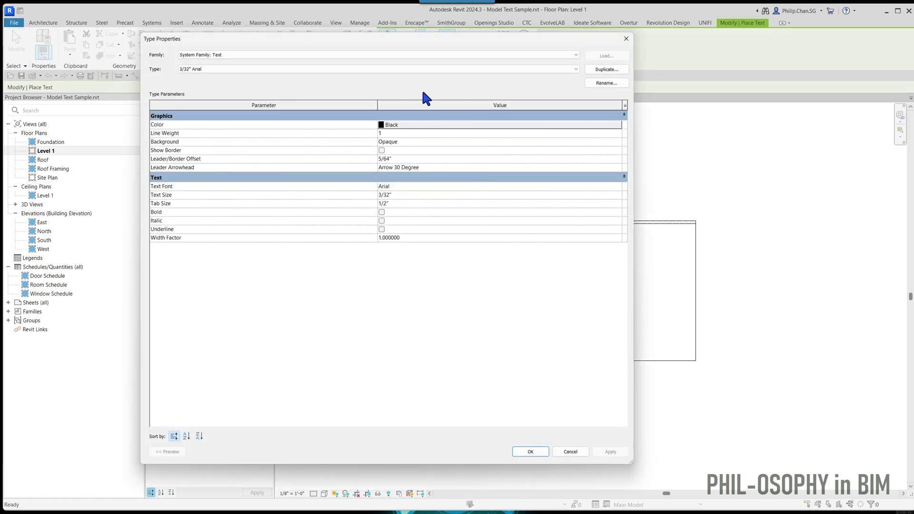
pyautogui.click(606, 69)
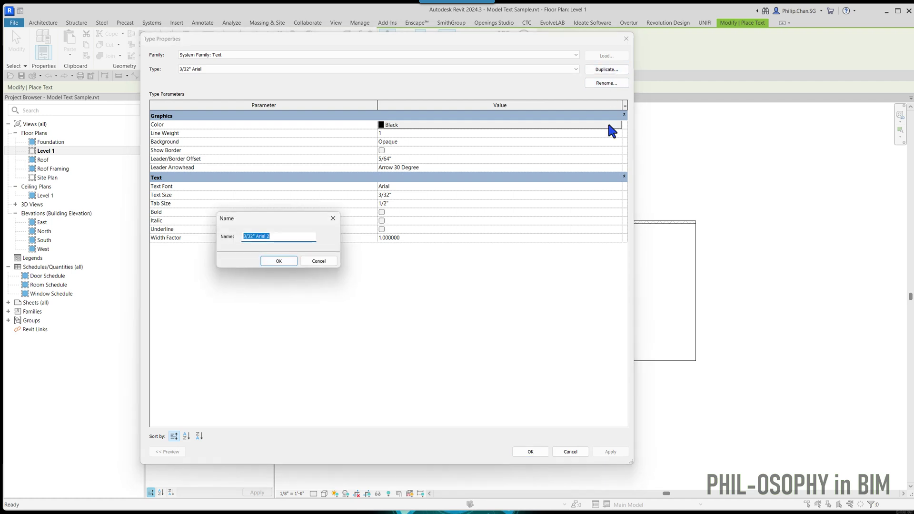
pyautogui.press('End')
pyautogui.press('BackSpace')
pyautogui.press('BackSpace')
pyautogui.press('BackSpace')
pyautogui.write('Free Pixel')
pyautogui.click(274, 261)
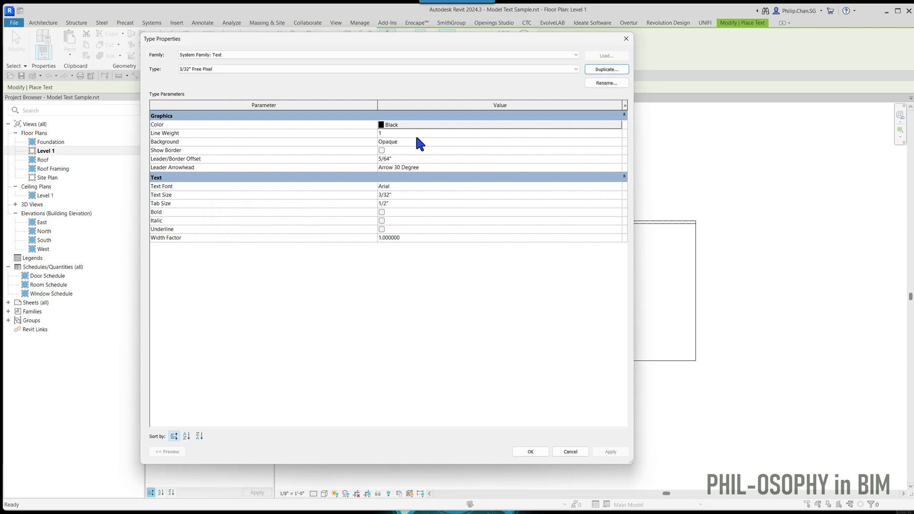
# Set the text font of the 3/32" Free Pixel type to Free Pixel and accept the type properties
pyautogui.click(417, 186)
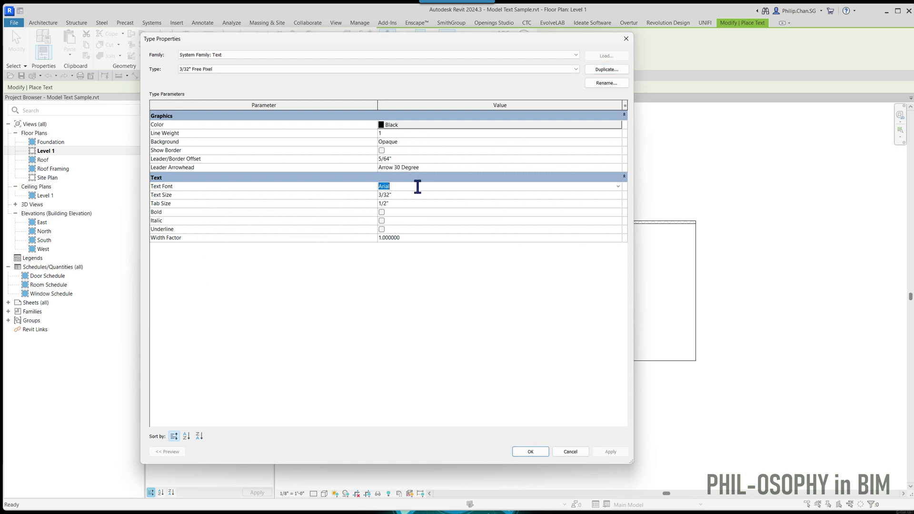
pyautogui.click(617, 186)
pyautogui.write('Free Pixe')
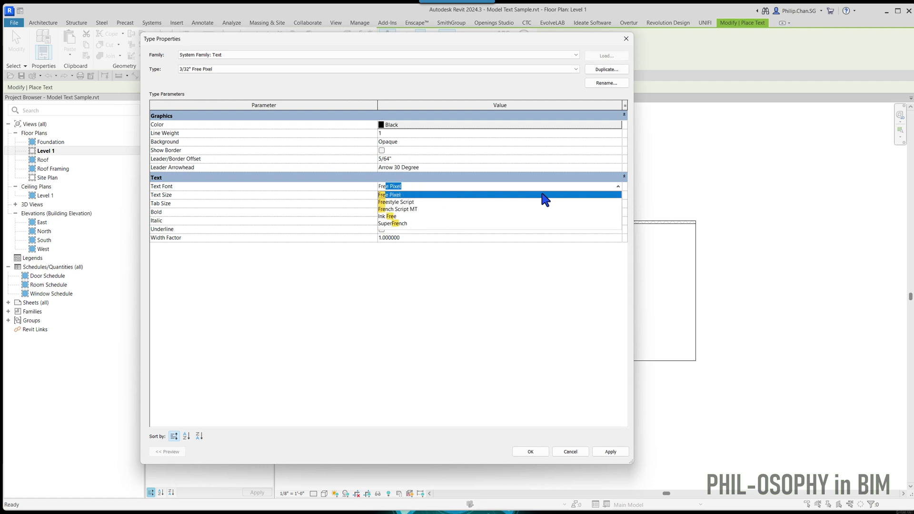
pyautogui.press('Return')
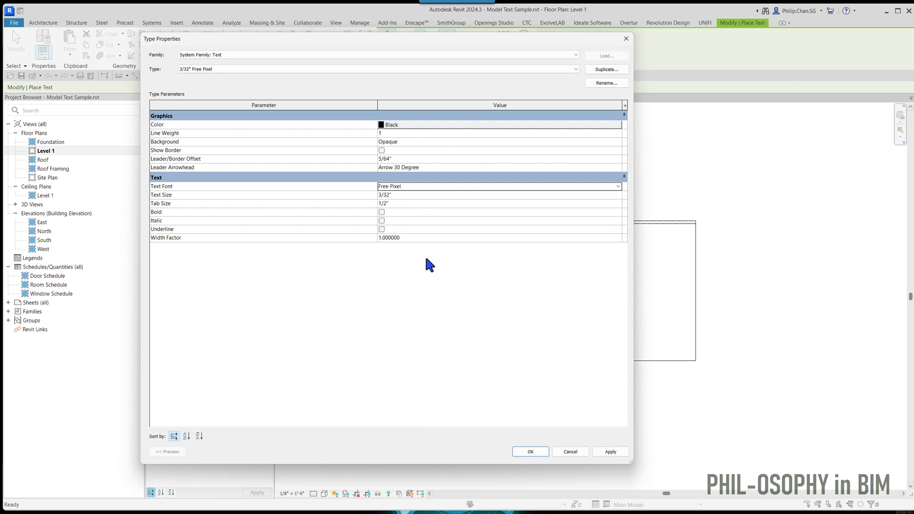
pyautogui.click(531, 452)
# Place a text note reading "new new year 2025!" with a trailing line break inside the floor area and end the Text command
pyautogui.click(402, 270)
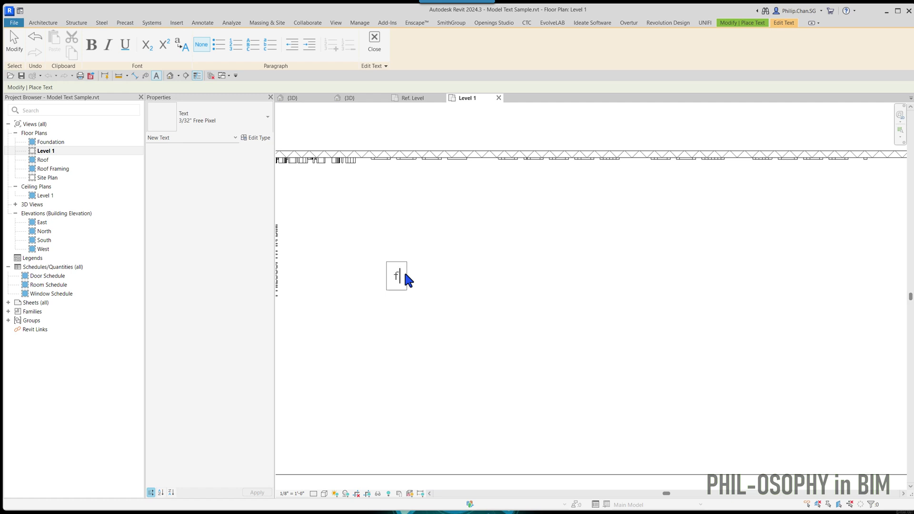
pyautogui.write('new new year 2025')
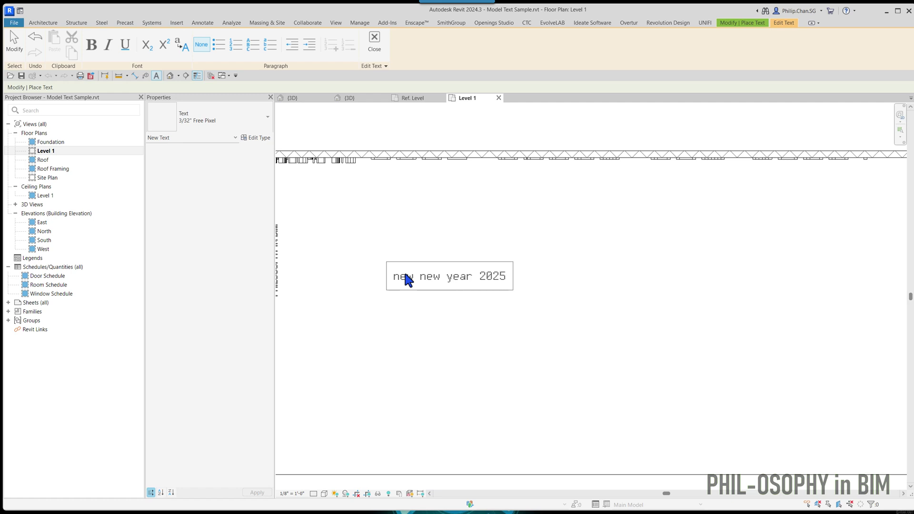
pyautogui.write('!')
pyautogui.press('Return')
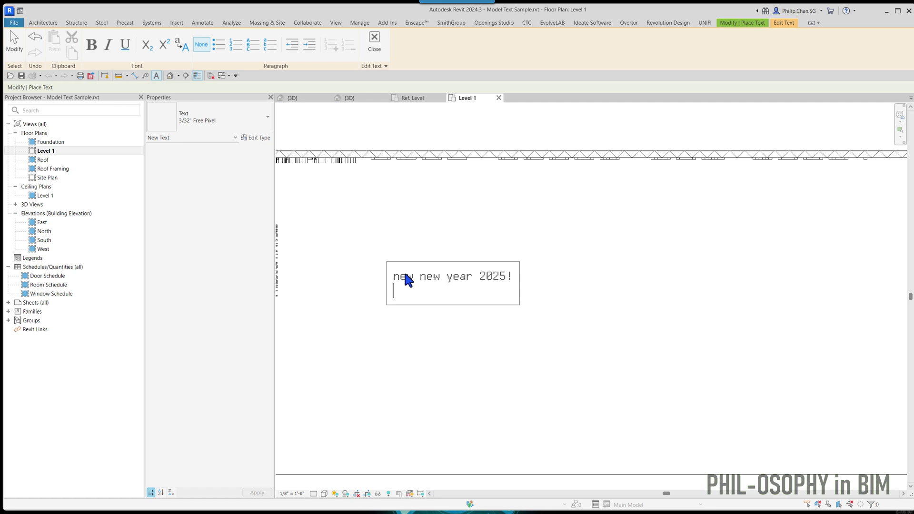
pyautogui.click(455, 318)
pyautogui.press('Escape')
# Select the "new new year 2025!" note, examine its Free Pixel lettering at different magnifications and deselect it
pyautogui.scroll(5, 468, 281)
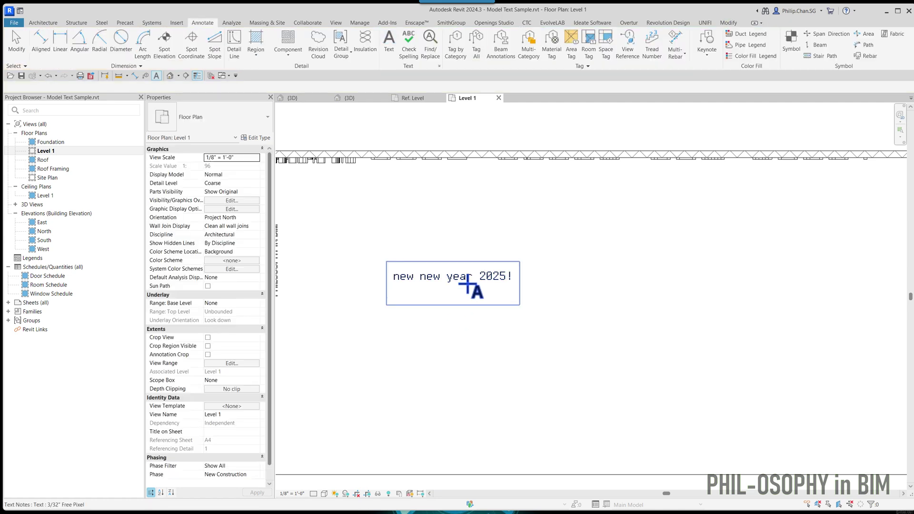
pyautogui.click(472, 277)
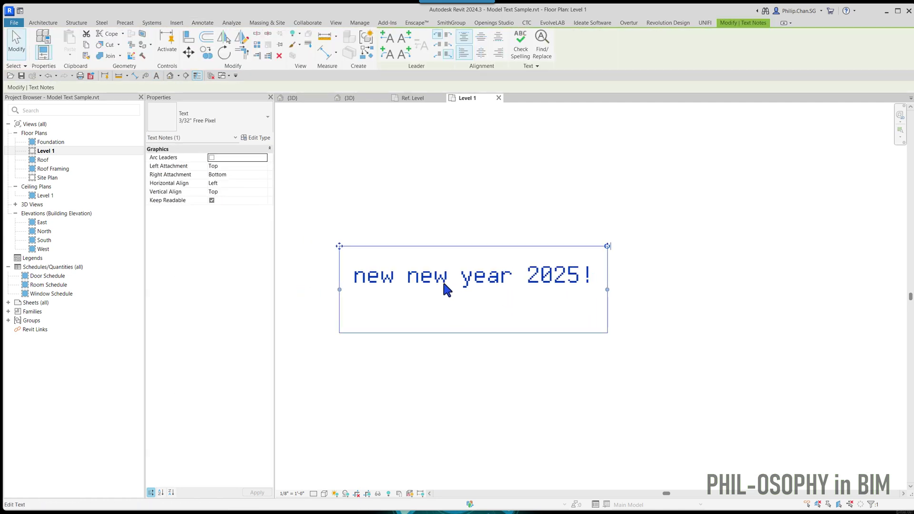
pyautogui.scroll(3, 443, 278)
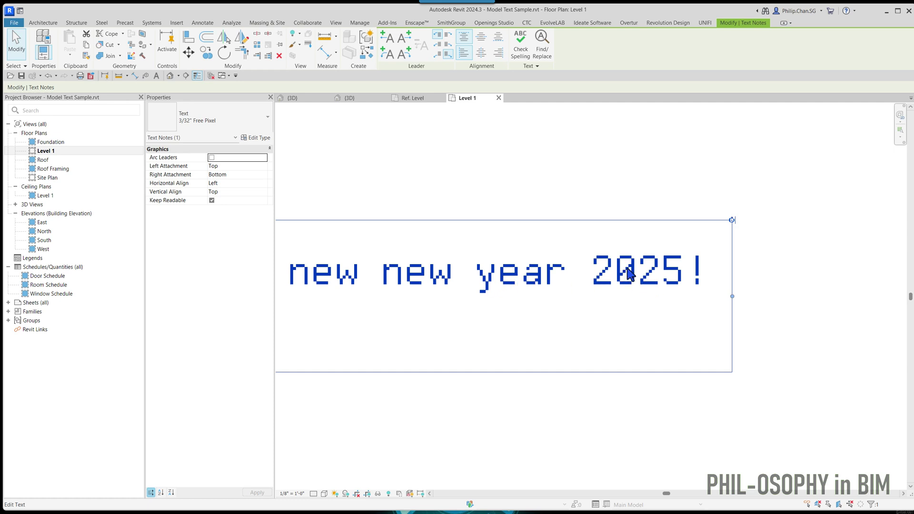
pyautogui.scroll(-2, 624, 270)
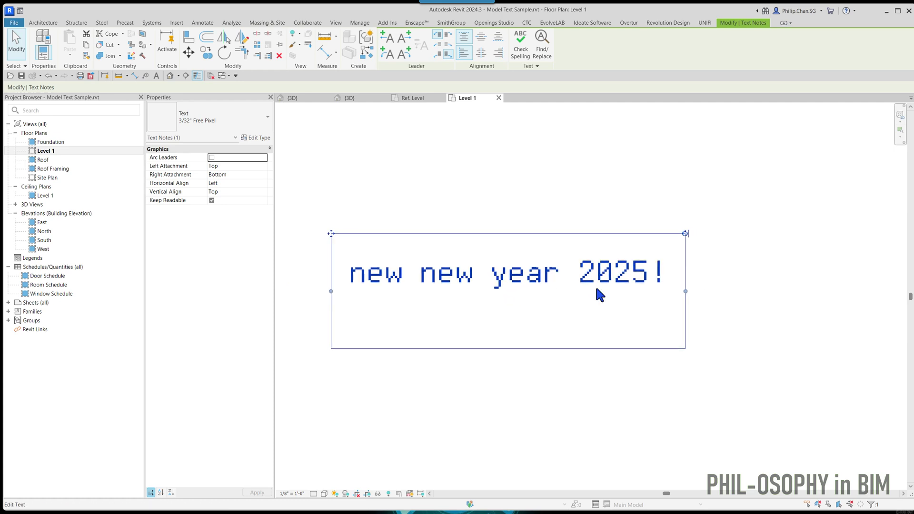
pyautogui.scroll(2, 598, 292)
pyautogui.scroll(-2, 543, 321)
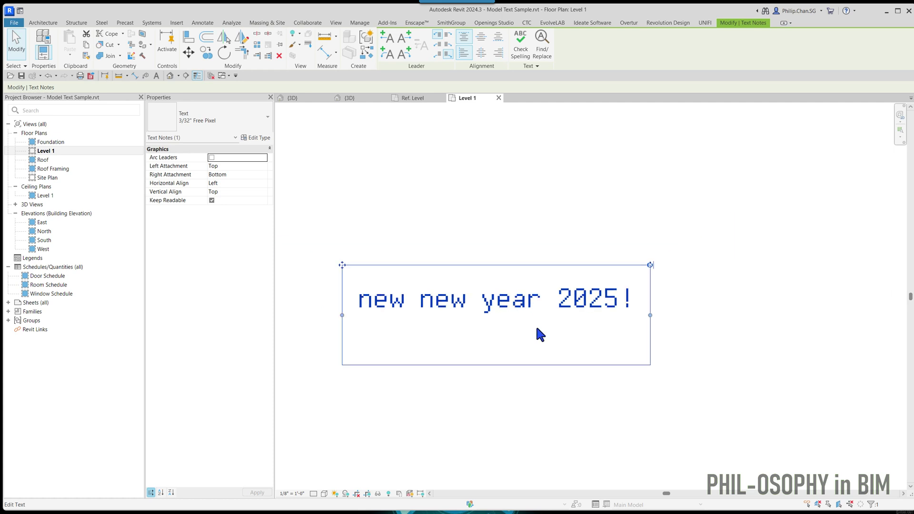
pyautogui.scroll(2, 414, 298)
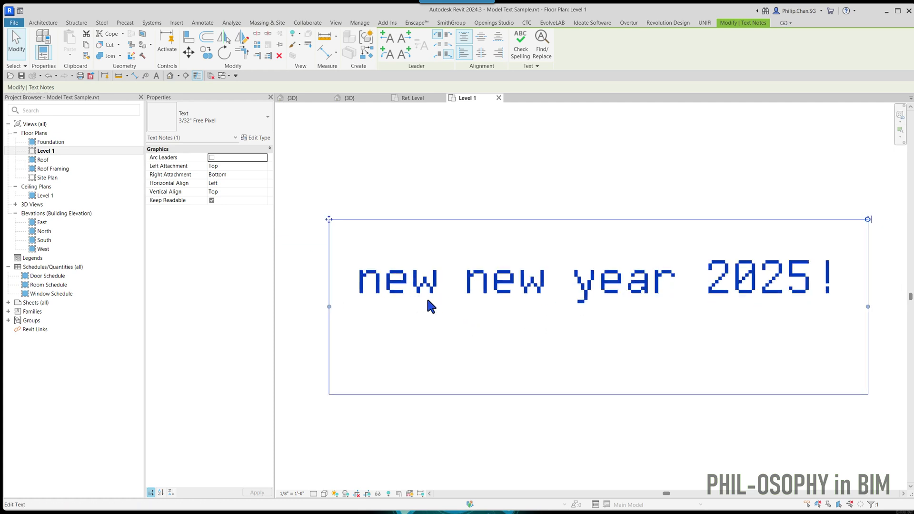
pyautogui.press('Escape')
pyautogui.scroll(-2, 431, 296)
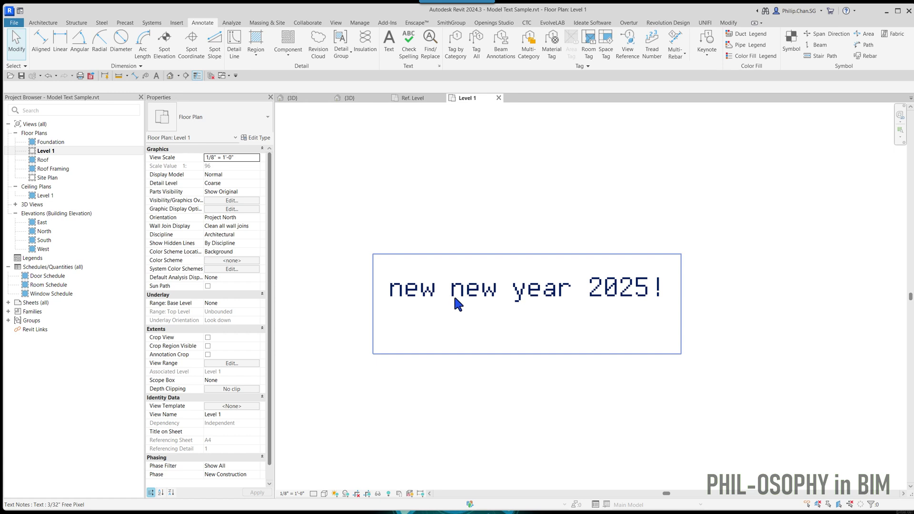
# Return to the project's 3D view and review the pixel text on the brick wall
pyautogui.click(355, 97)
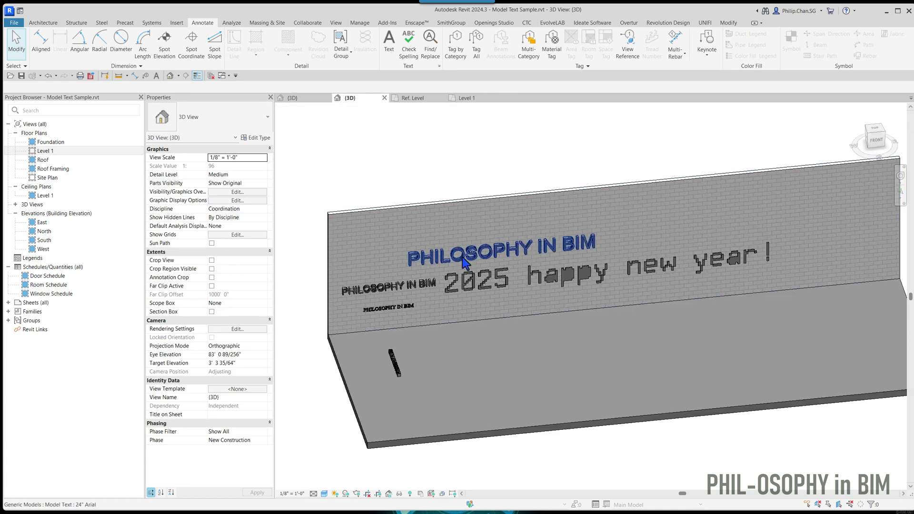
pyautogui.scroll(3, 559, 287)
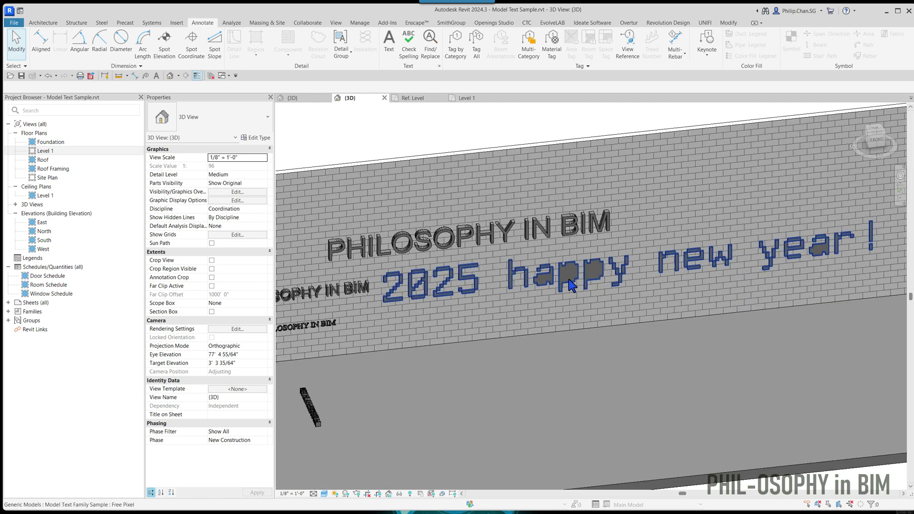
pyautogui.scroll(-5, 570, 291)
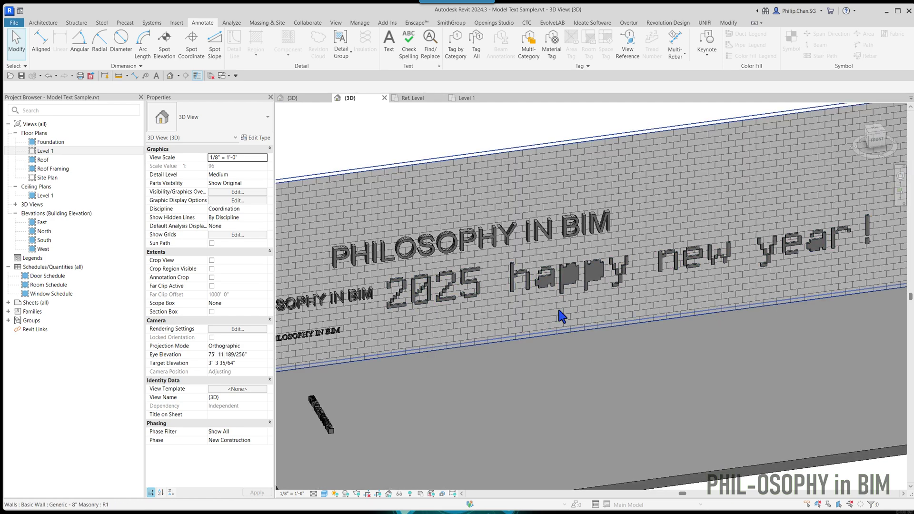
pyautogui.moveTo(579, 320); pyautogui.dragTo(577, 331, button='middle')
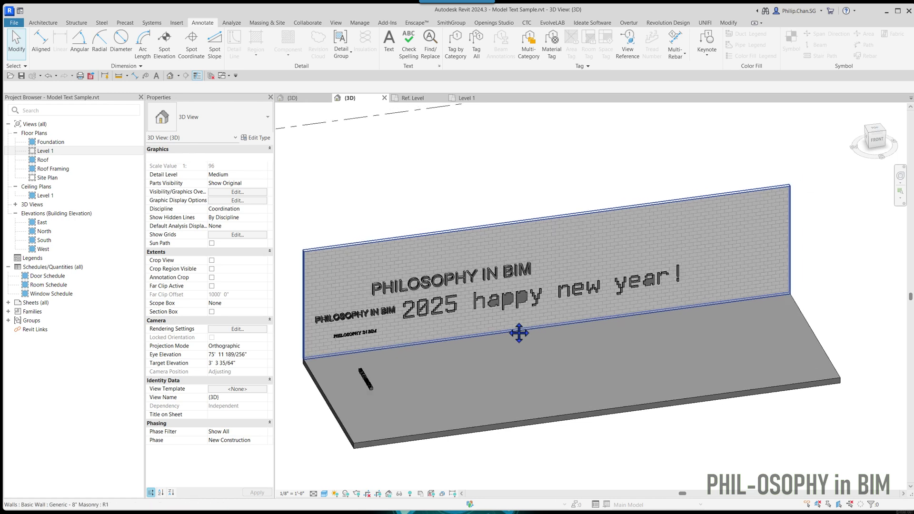